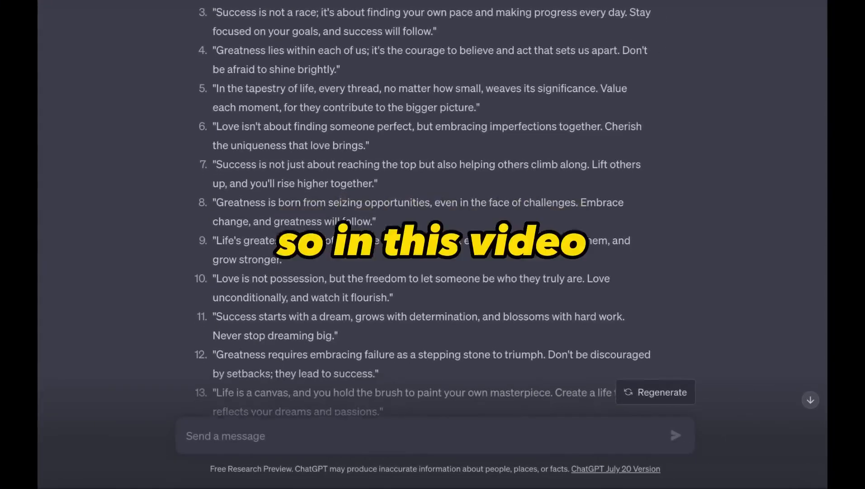
scroll(423, 208, down, 6)
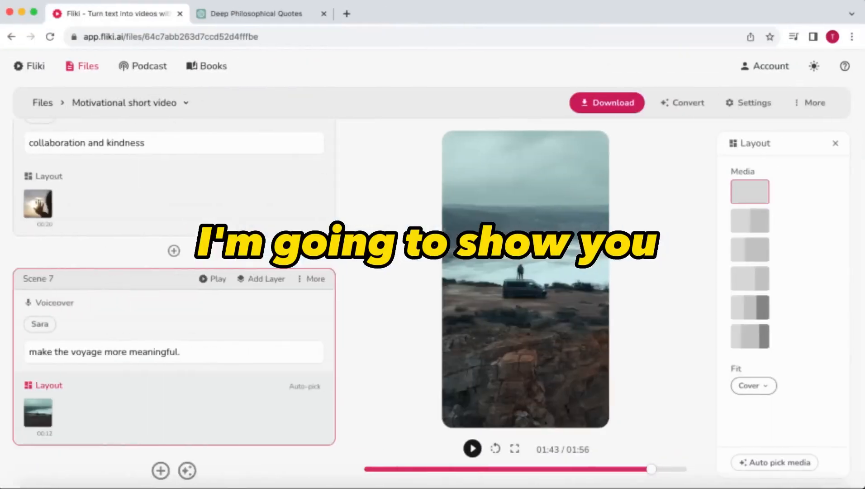
scroll(281, 236, up, 15)
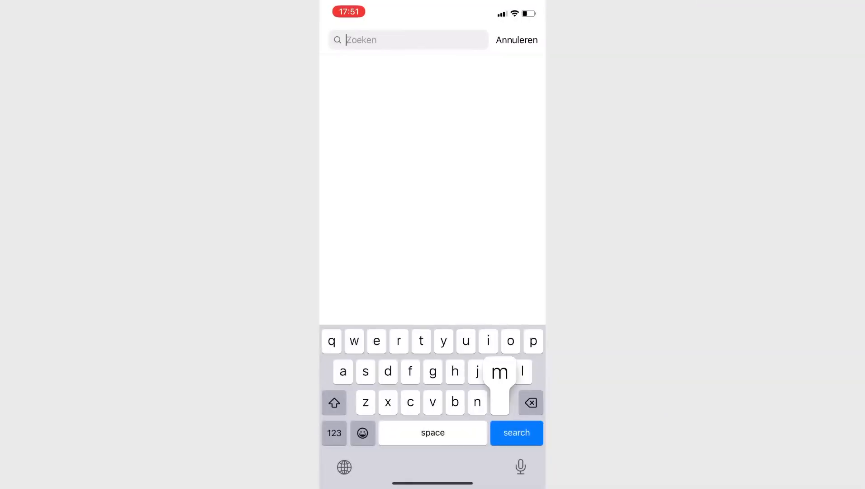
Step: Search Instagram for "motivation" and browse through popular motivational reels from different accounts
text(motivation)
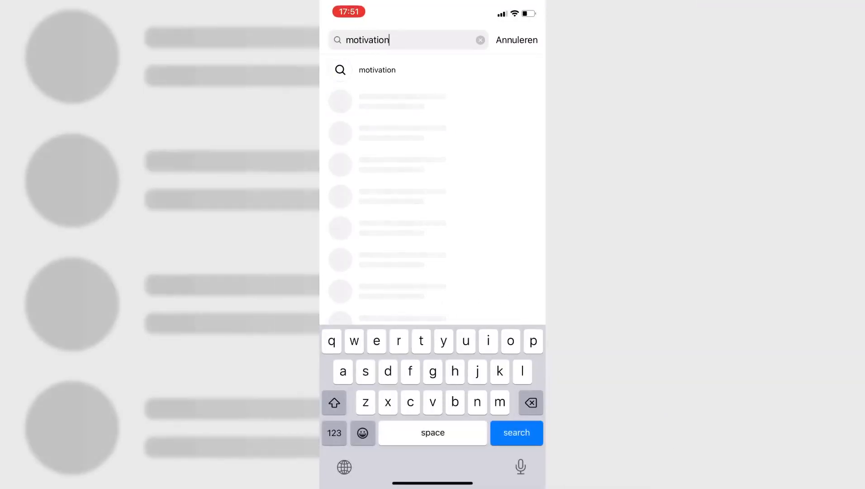
key(Return)
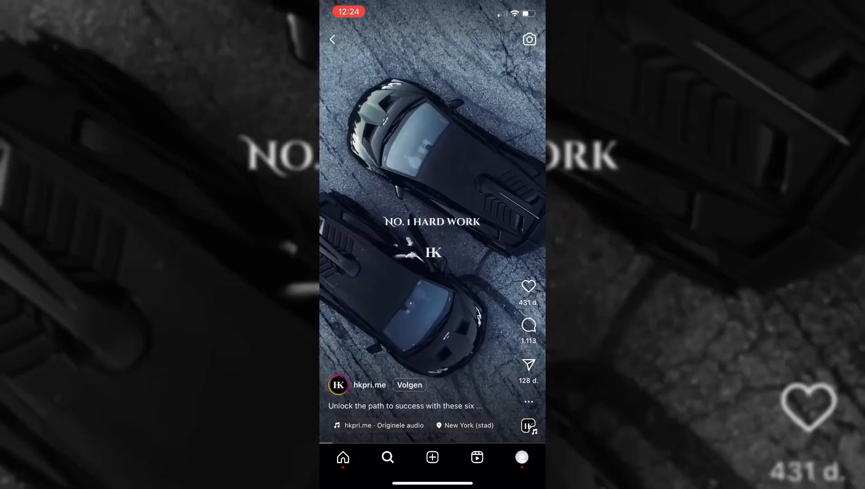
scroll(432, 245, down, 5)
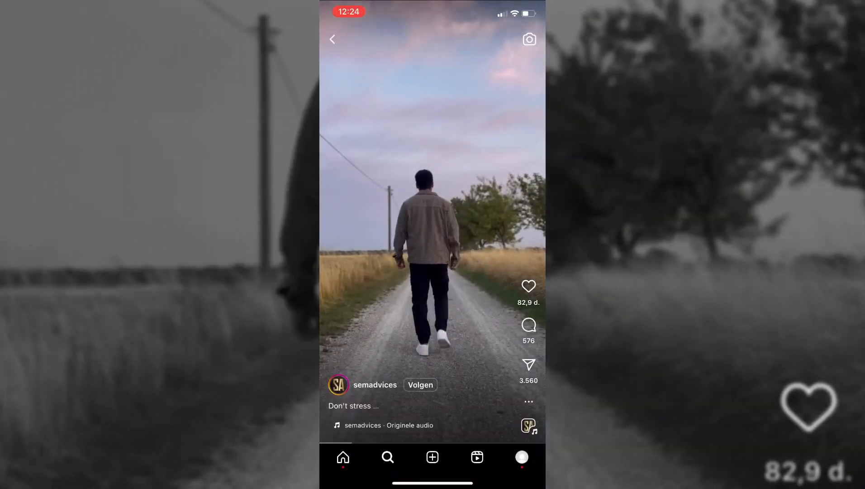
scroll(432, 245, down, 5)
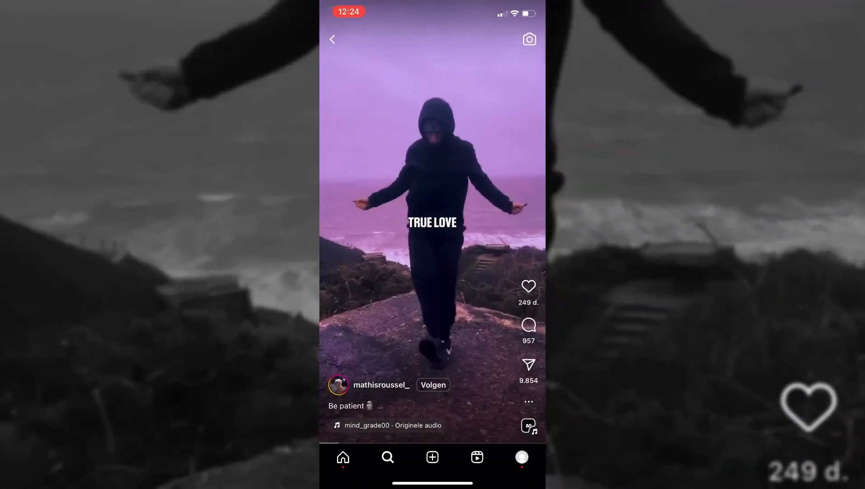
scroll(432, 244, down, 5)
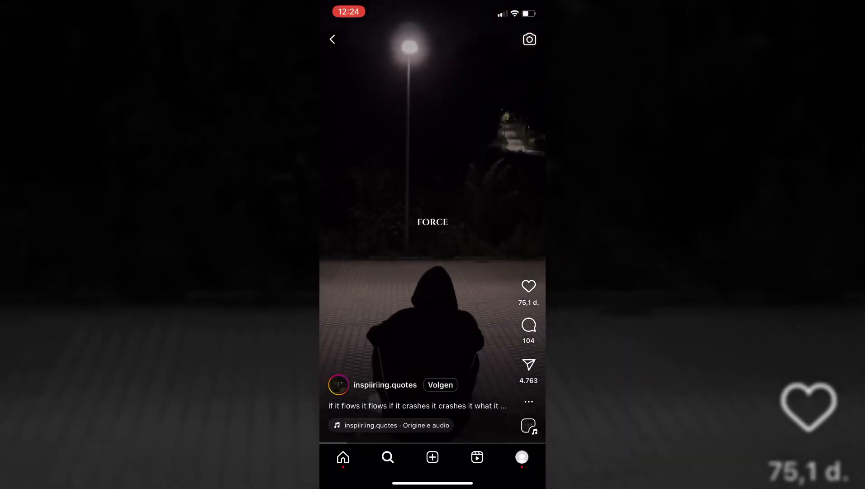
scroll(432, 245, down, 5)
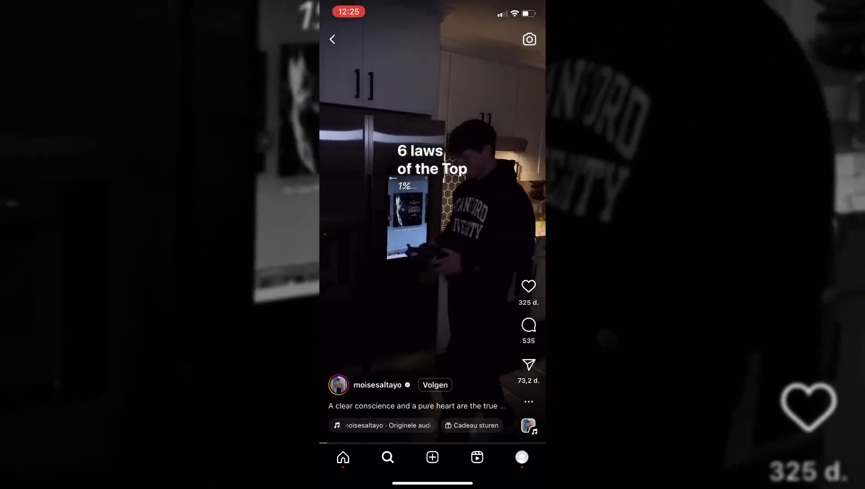
scroll(433, 244, down, 5)
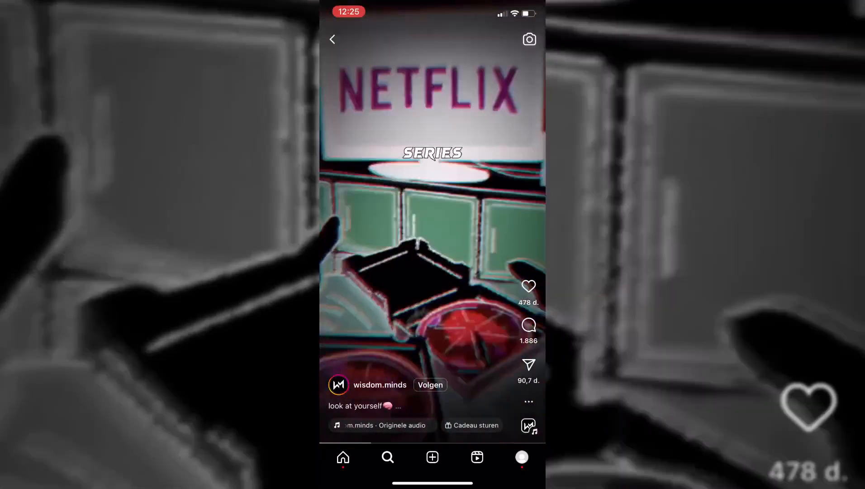
scroll(433, 245, down, 5)
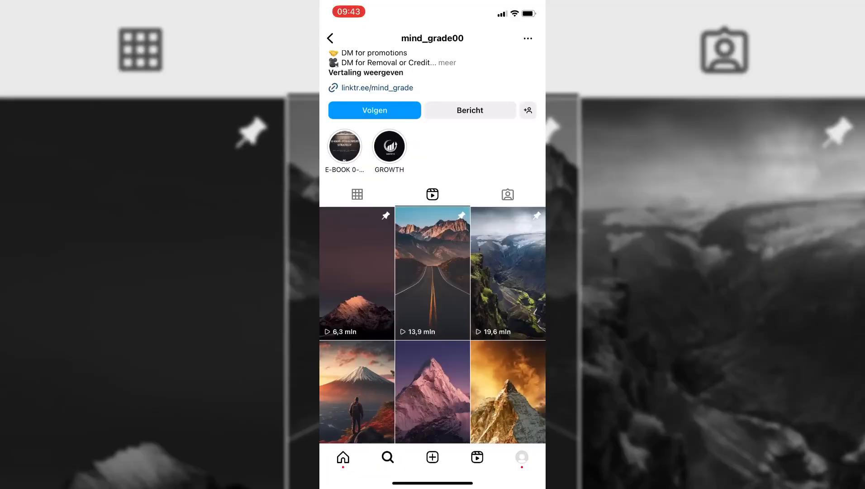
Step: Look through the reels on the mind_grade00 account as examples of the motivational video style
scroll(432, 317, down, 3)
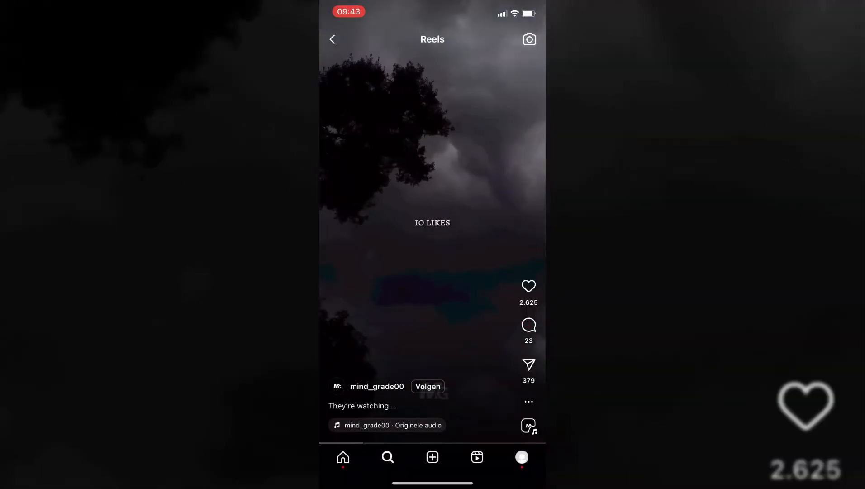
scroll(432, 244, down, 5)
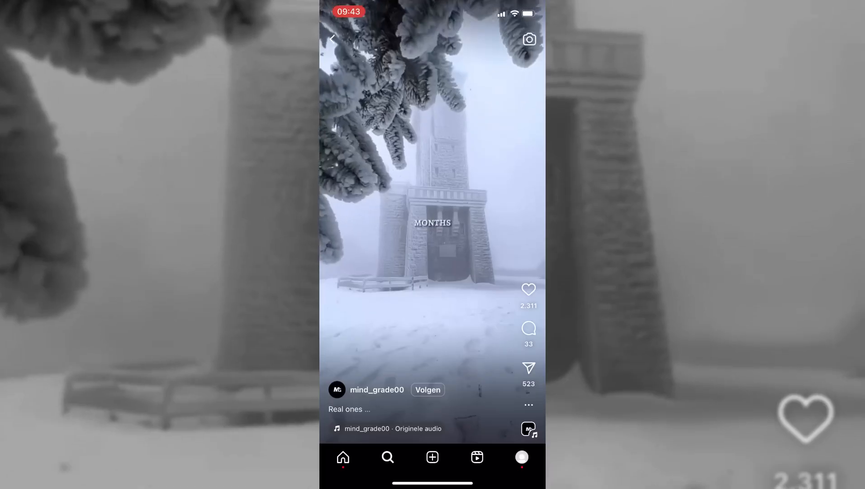
scroll(432, 244, down, 5)
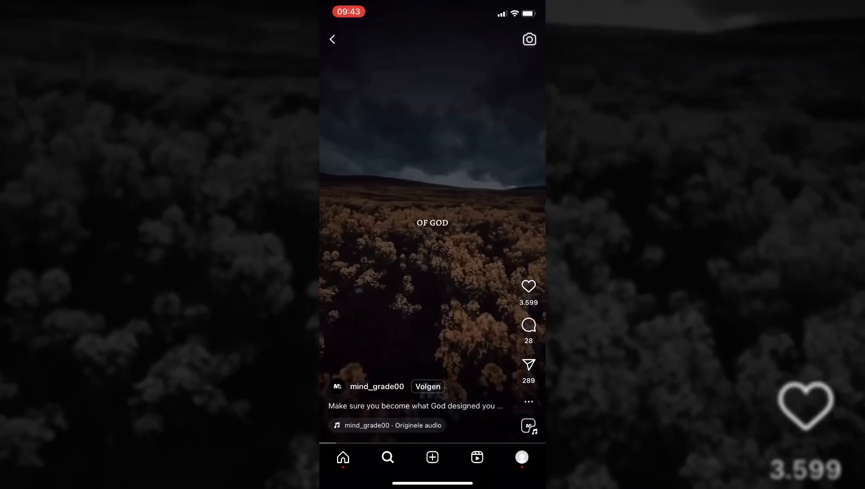
scroll(432, 244, down, 5)
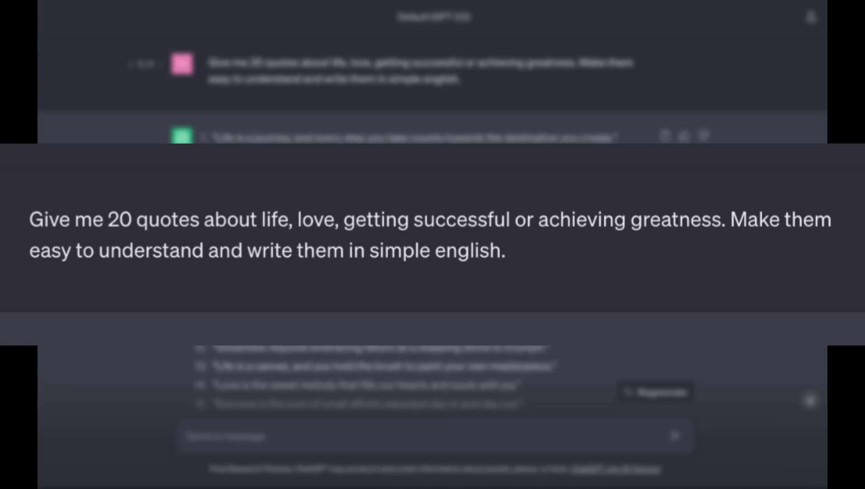
Step: Review the 20 quotes generated in ChatGPT, including the version with a second part added to each quote
scroll(433, 218, down, 3)
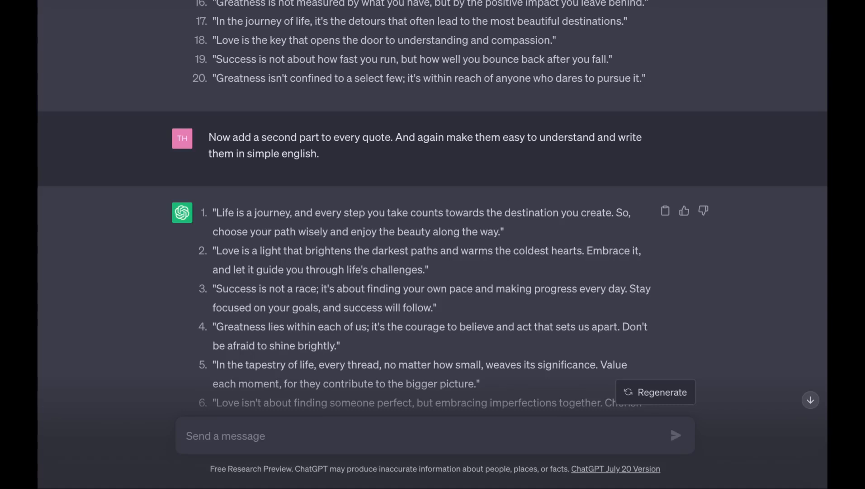
scroll(432, 212, down, 4)
scroll(432, 208, down, 1)
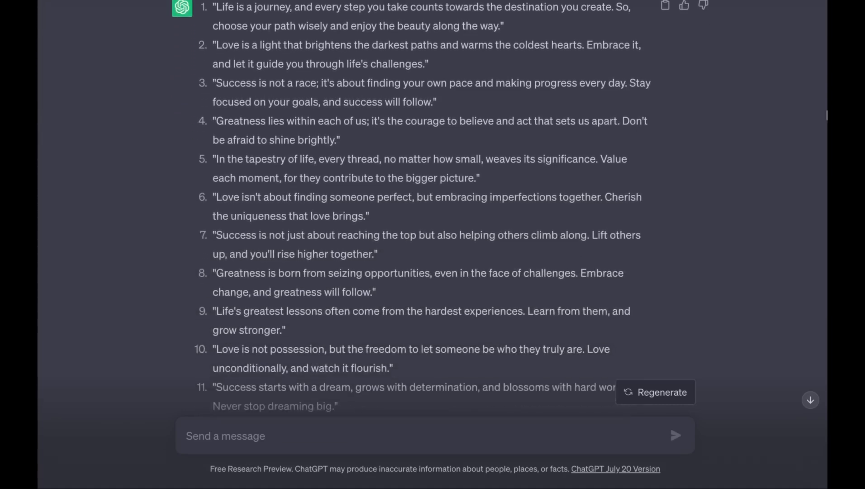
scroll(432, 208, down, 4)
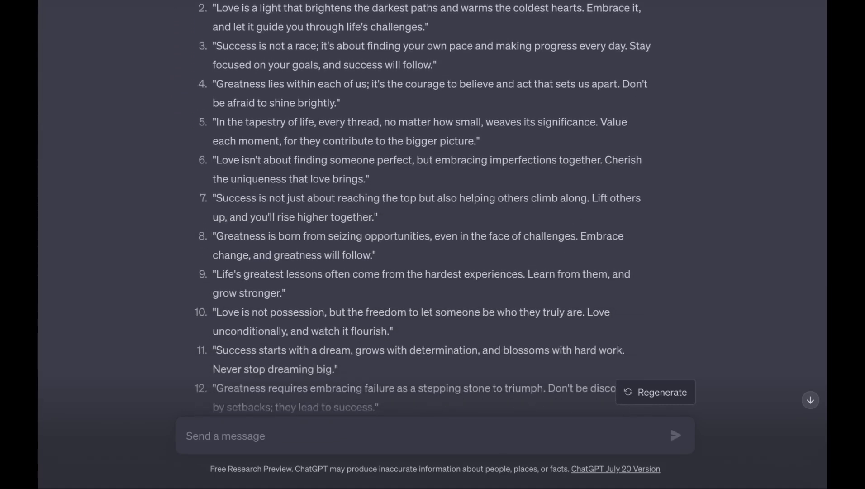
scroll(432, 208, down, 6)
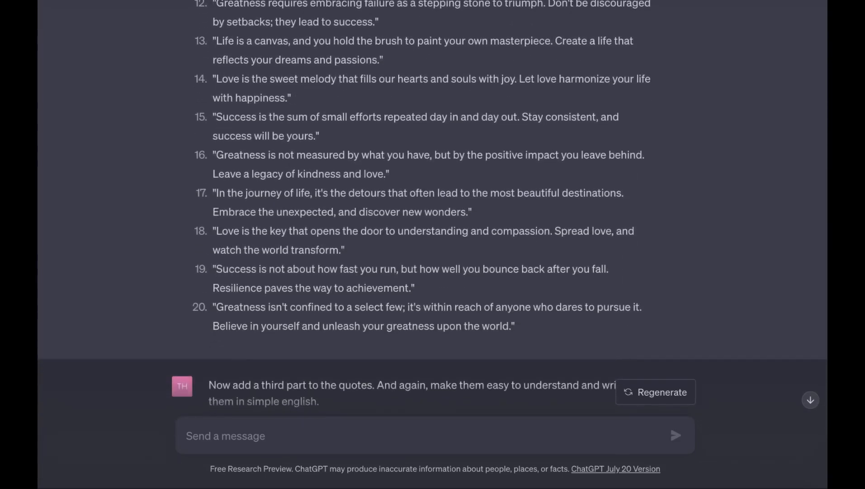
scroll(432, 208, down, 4)
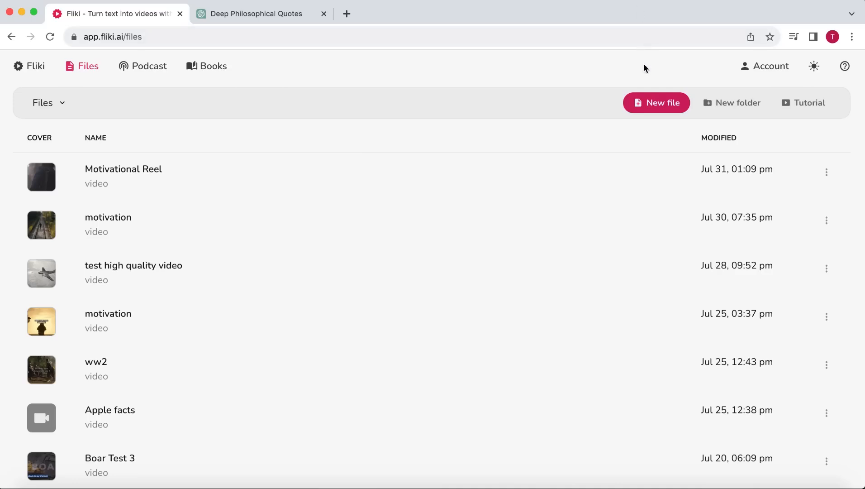
Step: Create a new English video file in Fliki named "Motivational short video"
click(657, 110)
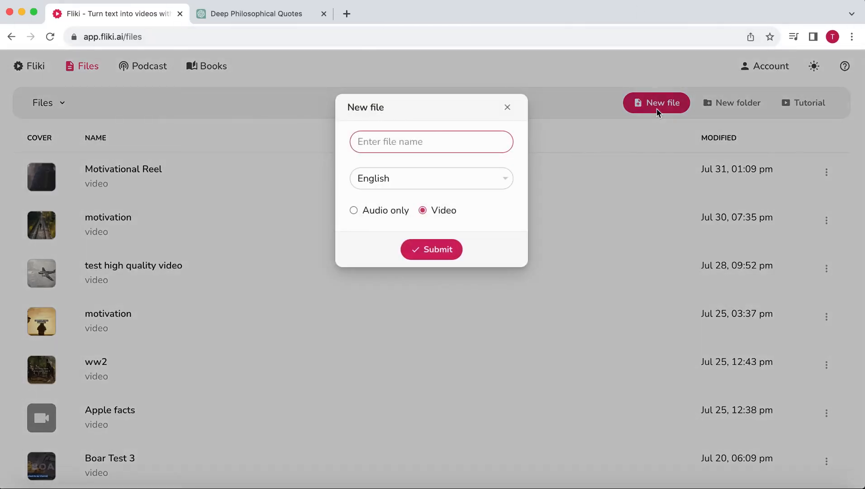
text(Motivational short video)
click(430, 251)
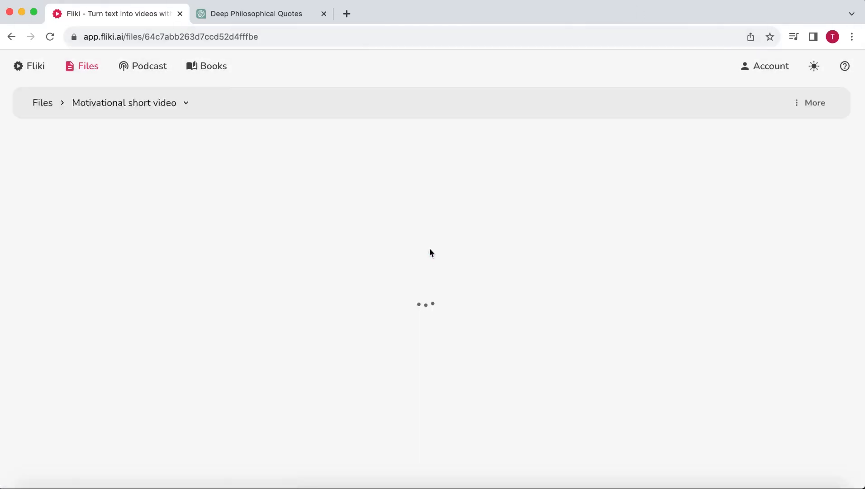
Step: Copy quote 7 from ChatGPT into Scene 1's voiceover in Fliki, with the last sentence starting "Because in the journey to success"
click(253, 15)
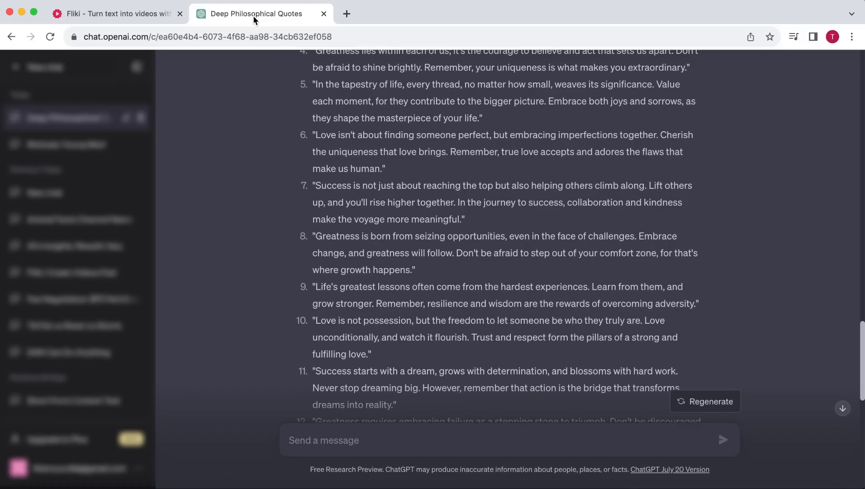
drag(317, 187, 462, 226)
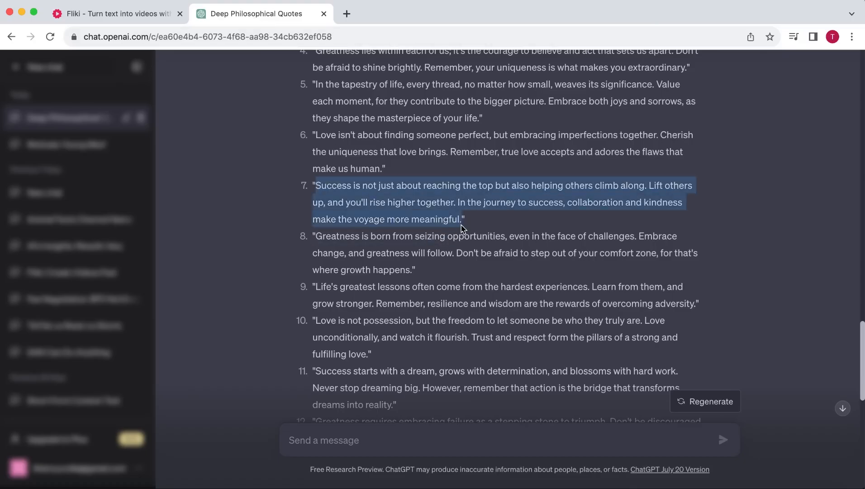
click(119, 14)
click(118, 313)
text(Success is not just about reaching the top but also helping others climb along. Lift others up, and you'll rise higher together. Because in the journey to success, collaboration and kindness make the voyage more meaningful.)
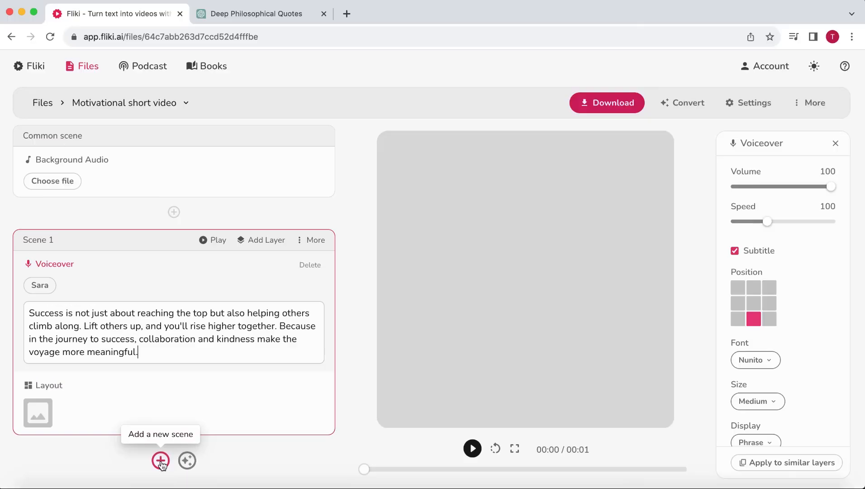
Step: Add Scene 2 and move everything after "Success is not just about reaching the top" into its voiceover, without the leading space
click(160, 460)
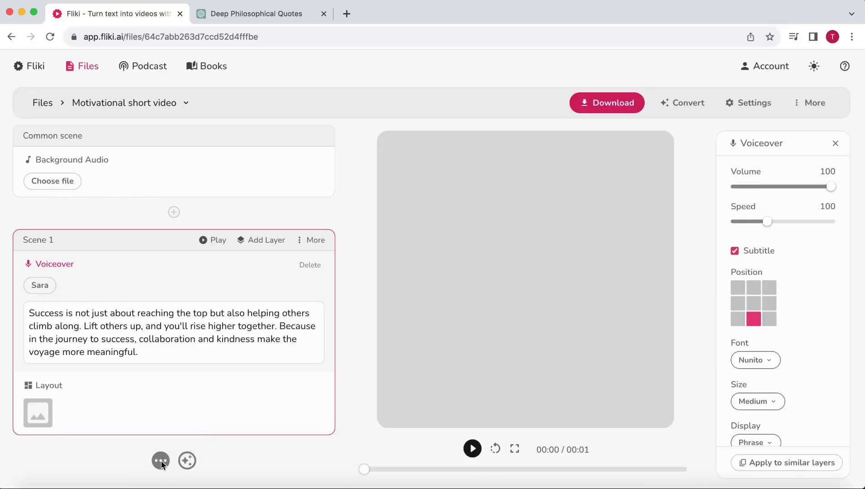
scroll(161, 460, down, 1)
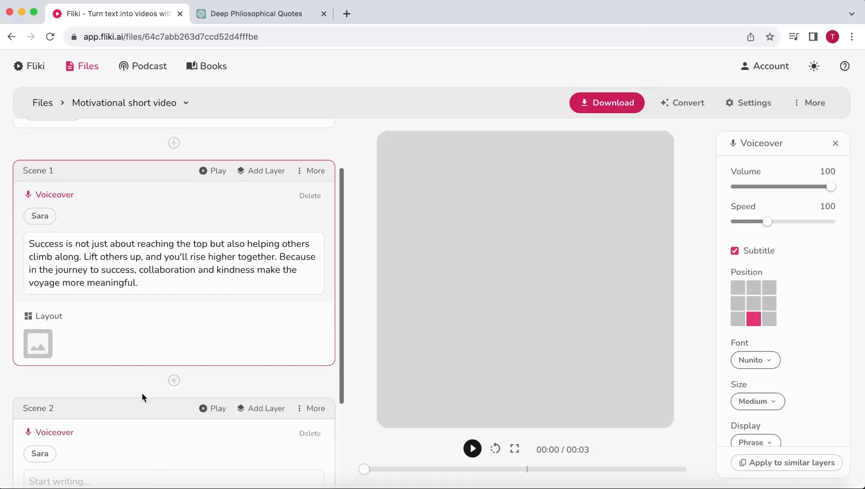
click(138, 283)
drag(150, 279, 205, 243)
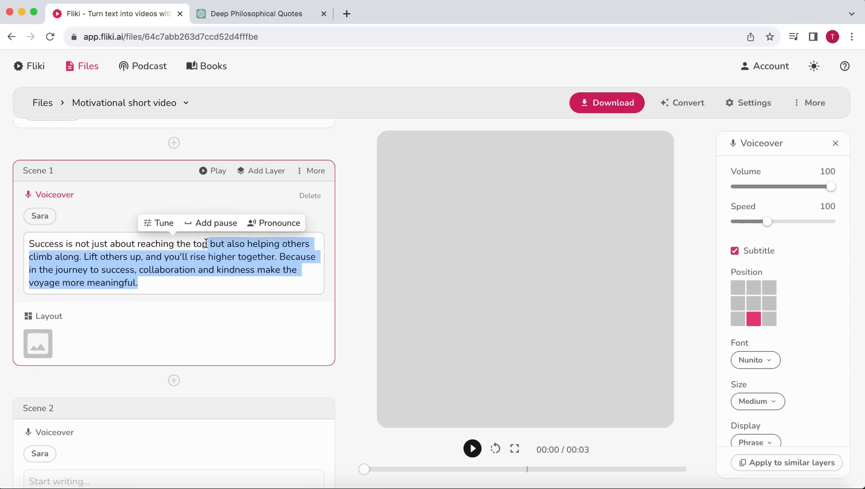
key(super+x)
scroll(206, 244, down, 3)
click(162, 354)
key(super+v)
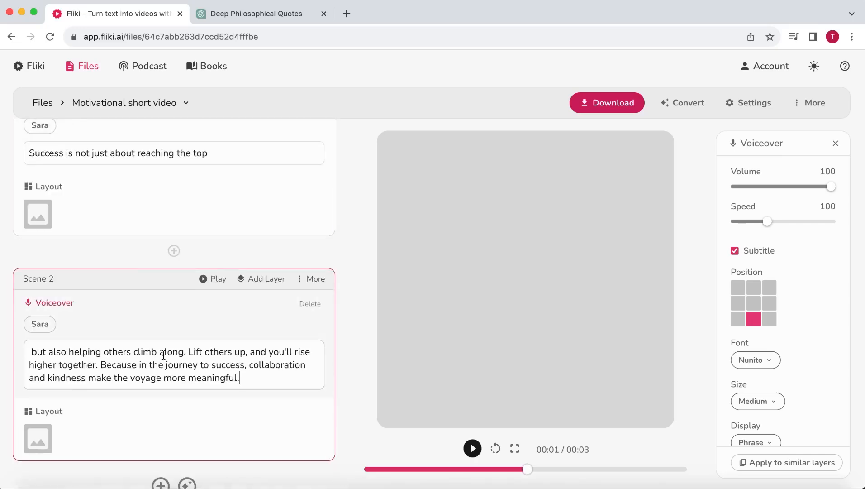
click(30, 352)
key(BackSpace)
Step: Add Scene 3 and move the voiceover text from "Lift others up" onward out of Scene 2 into it
click(160, 460)
drag(240, 201, 187, 175)
key(super+x)
click(174, 374)
key(super+v)
Step: Add Scene 4 and move the voiceover text from "and you'll rise higher together" onward out of Scene 3 into it
click(161, 460)
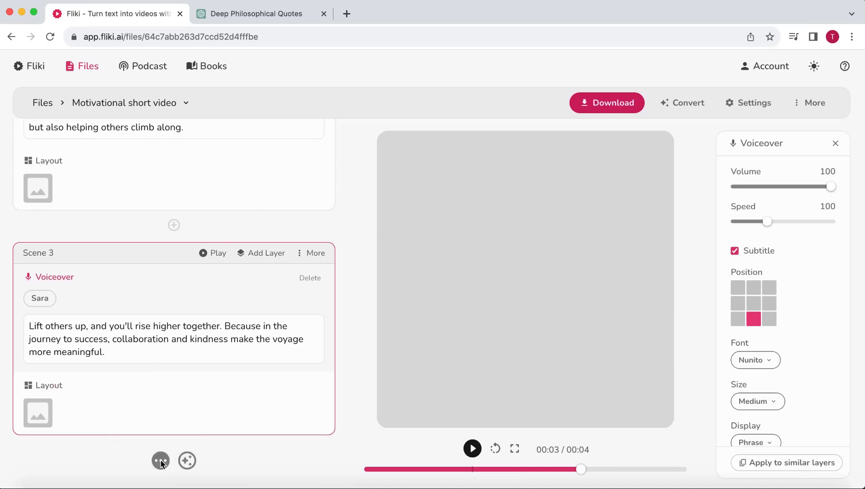
drag(104, 225, 93, 199)
key(super+x)
click(221, 353)
key(super+v)
Step: Add Scene 5 and move the voiceover text from "Because in the journey to success" onward into it
click(161, 460)
key(super+x)
click(152, 351)
Step: Add Scene 6 and move the voiceover text from "collaboration and kindness" onward out of Scene 5 into it
drag(300, 153, 177, 139)
click(161, 473)
key(super+x)
click(149, 352)
key(super+v)
Step: Add Scene 7 and move "make the voyage more meaningful." from Scene 6 into its voiceover
drag(148, 352, 298, 352)
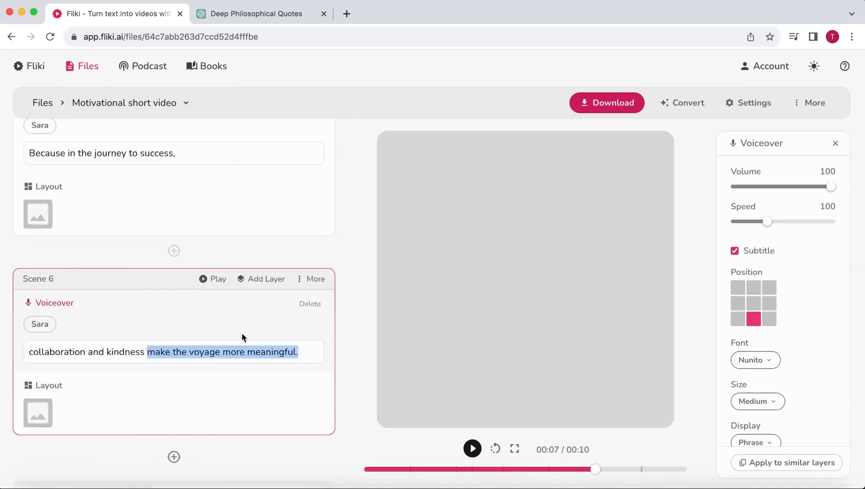
key(super+x)
click(174, 456)
click(135, 352)
key(super+v)
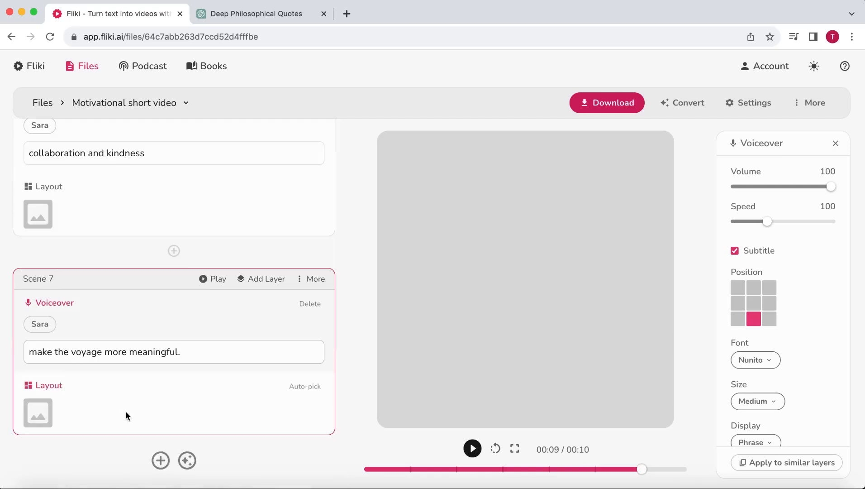
Step: Search the stock videos for "cinematic" and set Scene 1's media to the close-up of a woman's hand touching wheat
scroll(125, 410, up, 20)
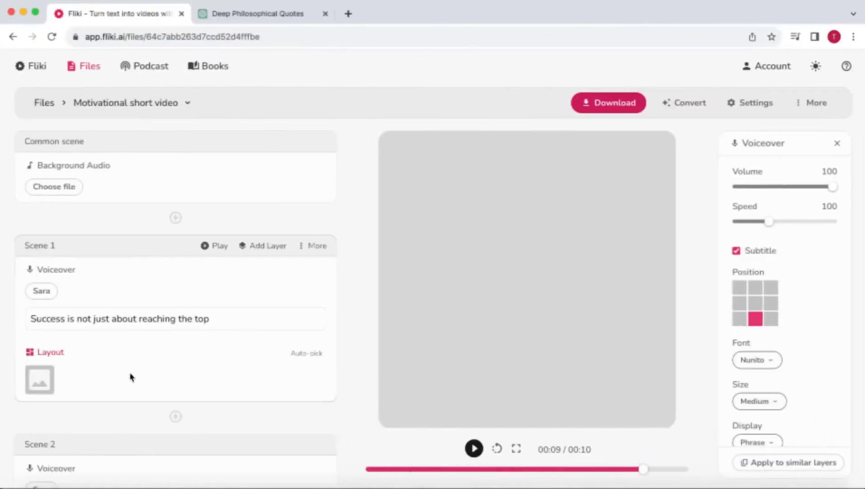
click(38, 380)
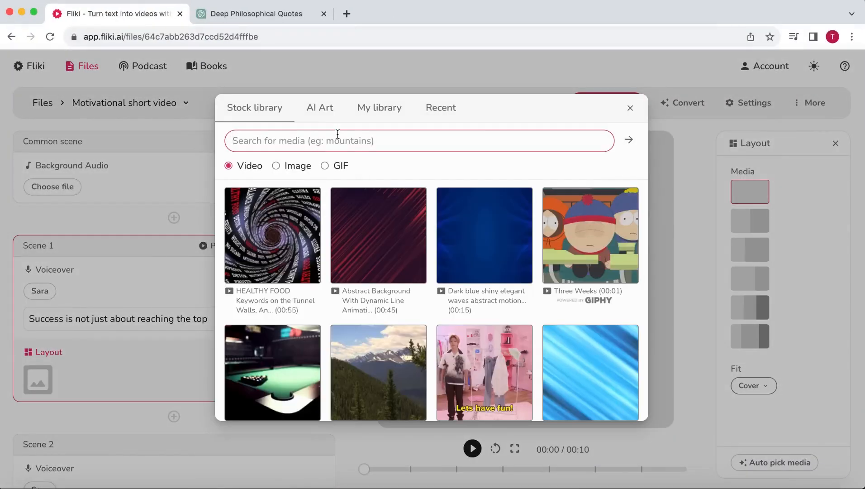
text(cinematic)
key(Return)
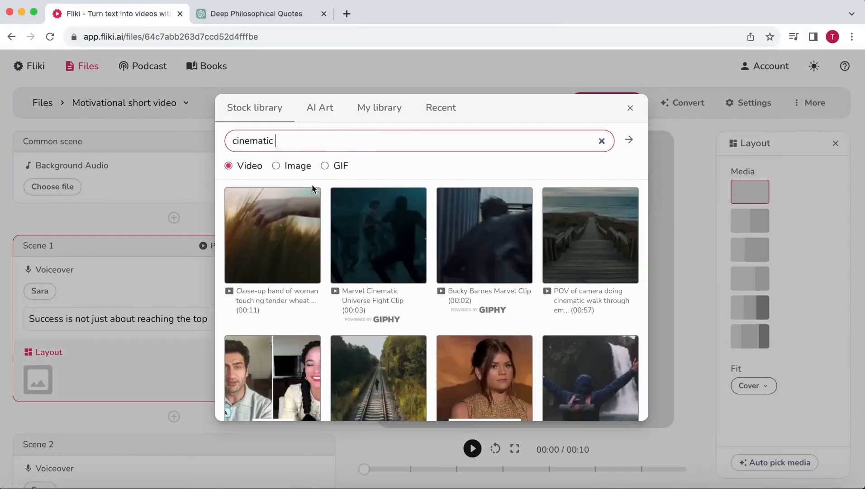
click(278, 231)
Step: Search the stock videos for "cinematic" and set Scene 2's media to the cinematic epic drone shot of a millennial hiker
scroll(94, 428, down, 4)
click(38, 422)
text(cinematic)
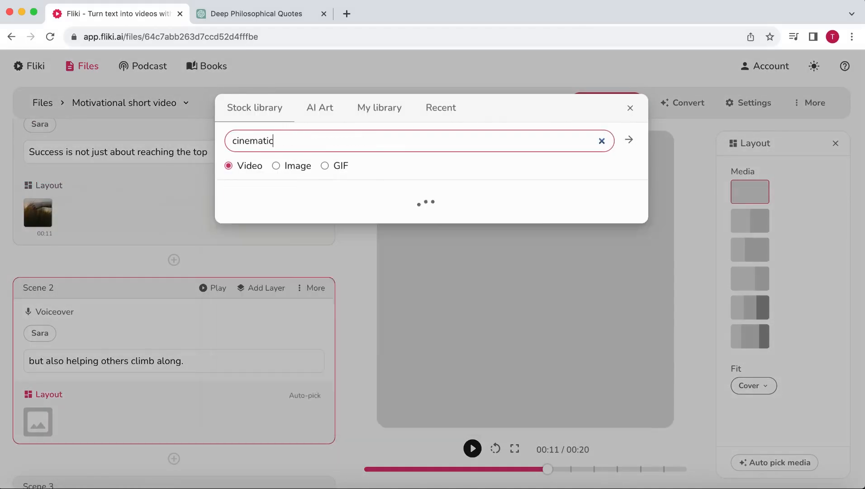
scroll(284, 263, down, 3)
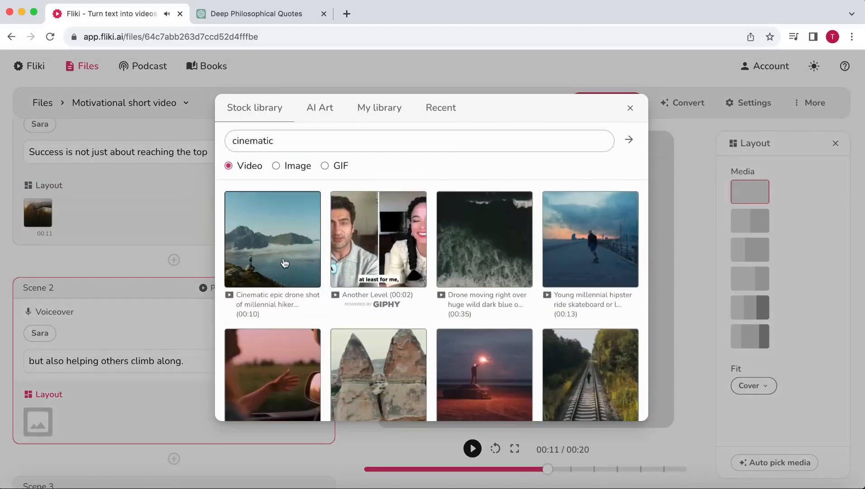
click(285, 262)
Step: Search the stock videos for "slowmotion" and set Scene 3's media to the clip of rain on a green plant
scroll(76, 369, down, 5)
click(38, 364)
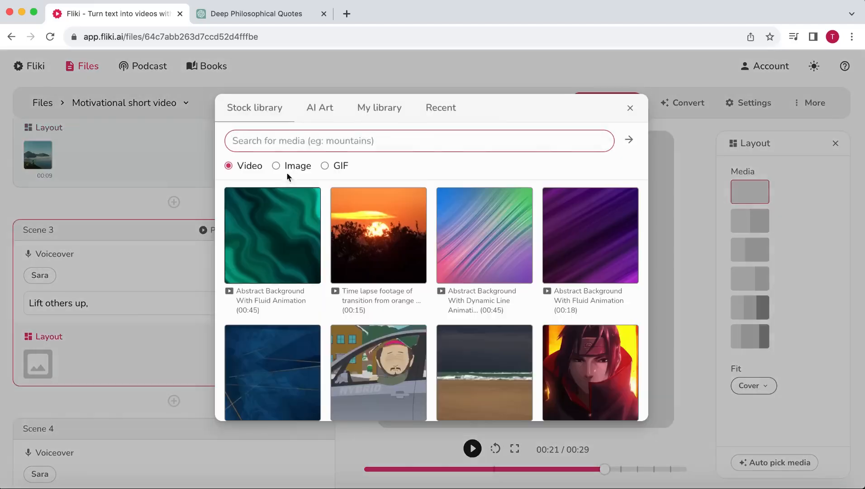
text(slowmotion)
key(Return)
scroll(413, 301, down, 3)
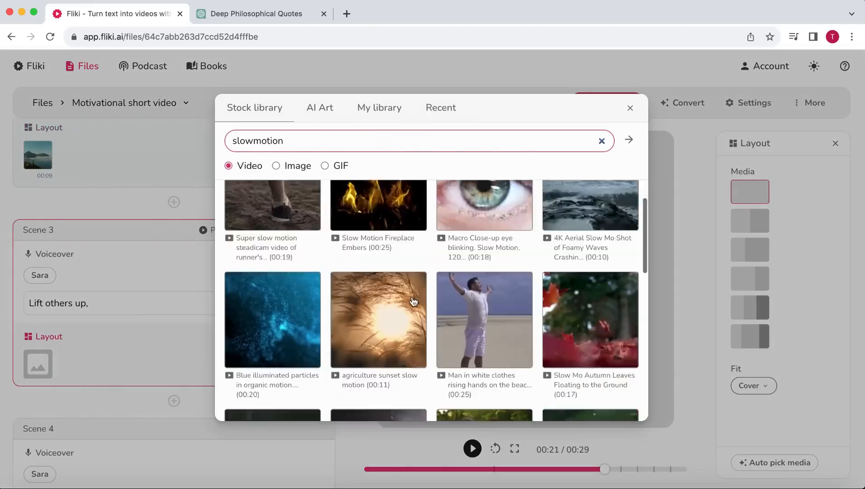
scroll(413, 302, down, 3)
click(579, 329)
Step: Search the stock videos for "nature" and set Scene 4's media to the golden-lit valley clip
scroll(49, 380, down, 4)
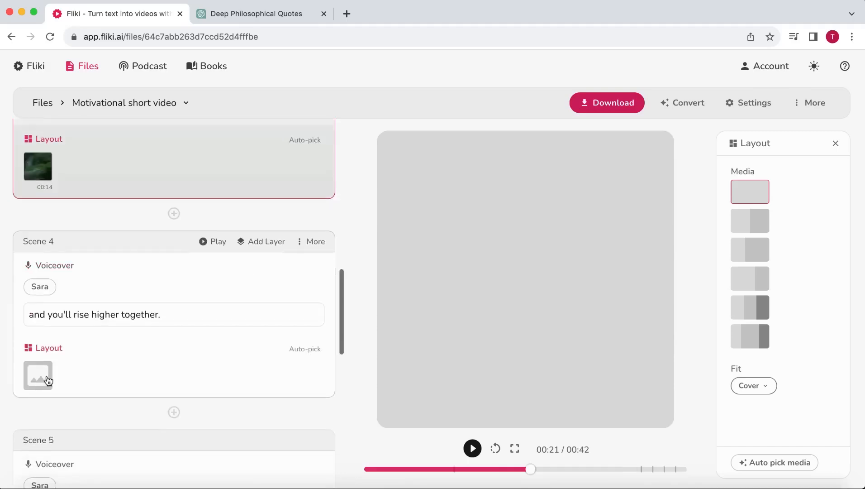
click(38, 375)
text(nature)
key(Return)
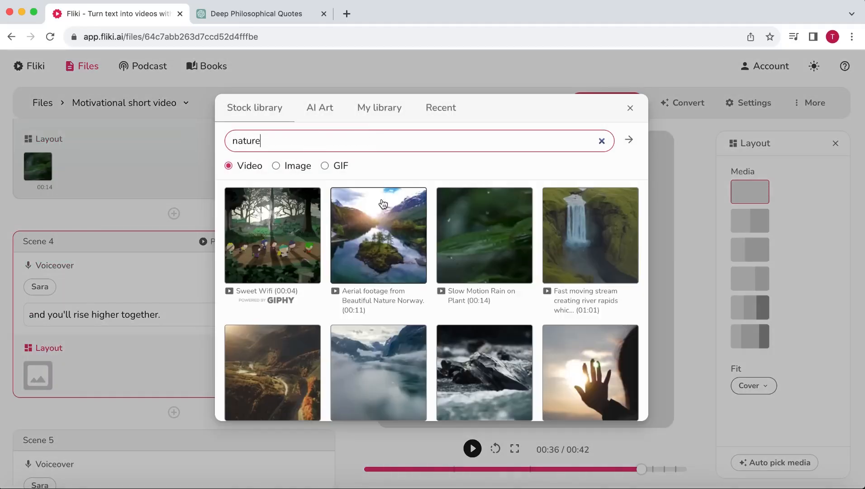
scroll(380, 201, down, 3)
click(278, 261)
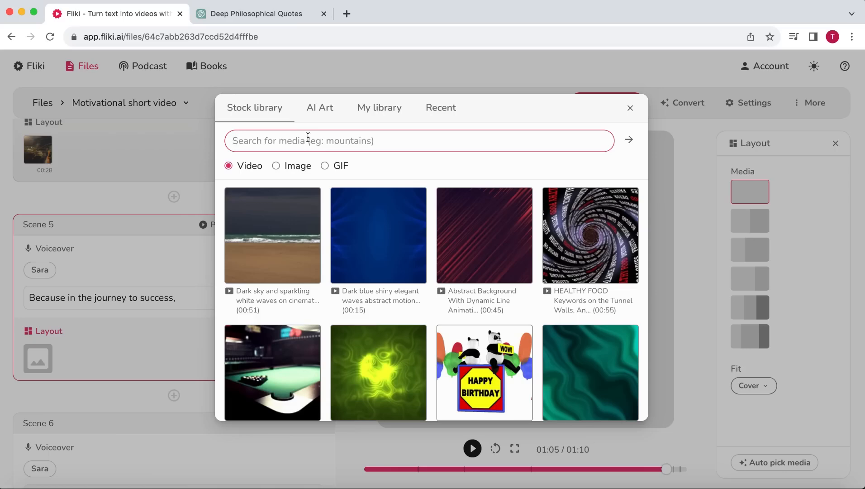
Step: Search the stock videos for "cinematic" and set Scene 5's media to a 15-second clip
text(cinematic)
key(Return)
scroll(333, 229, down, 5)
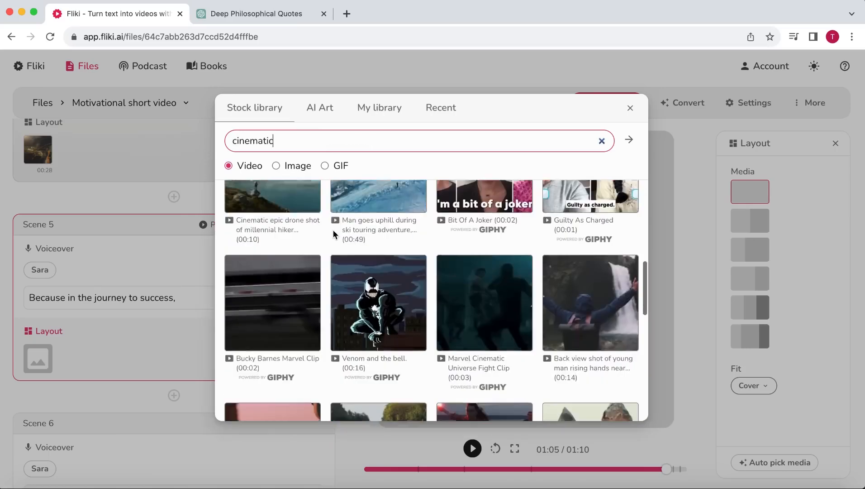
click(227, 294)
Step: Search the stock videos for "nature" and set Scene 6's media to the girl looking at the sun through her hand
scroll(219, 297, down, 4)
click(38, 372)
text(nature)
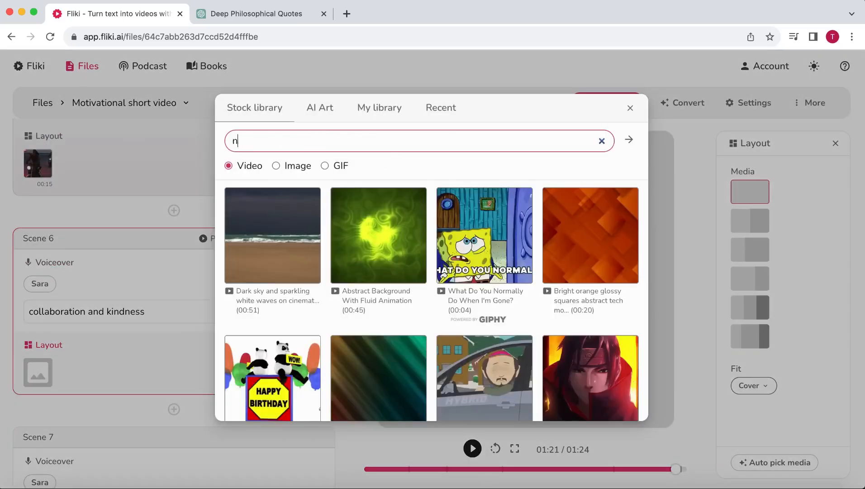
key(Return)
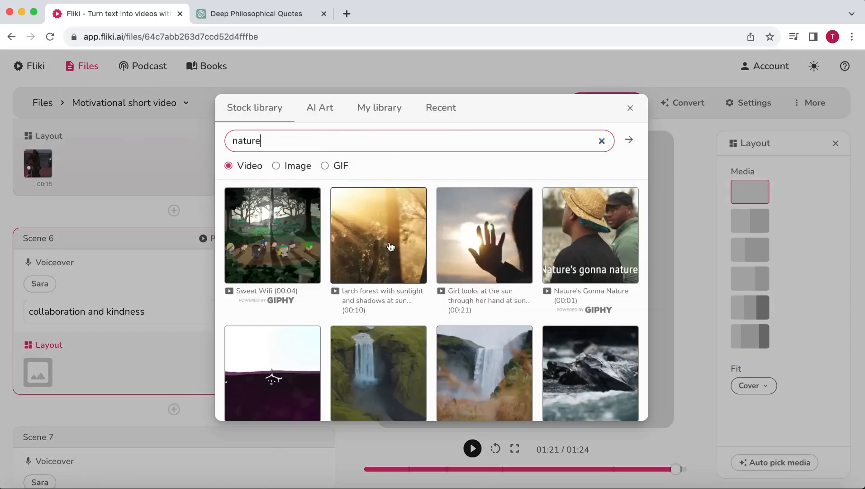
click(479, 245)
Step: Search the stock videos for "cinematic" and set Scene 7's media to the incredible epic aerial drone shot of the coast
scroll(96, 400, down, 4)
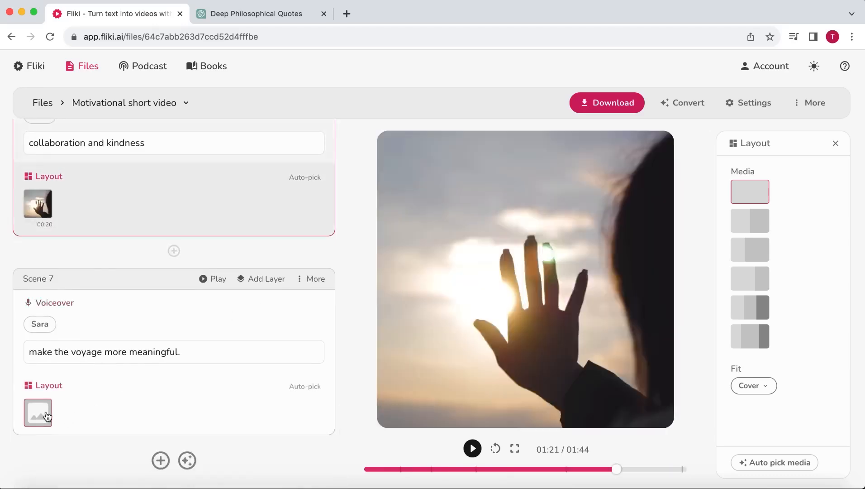
click(38, 412)
text(cinematic)
key(Return)
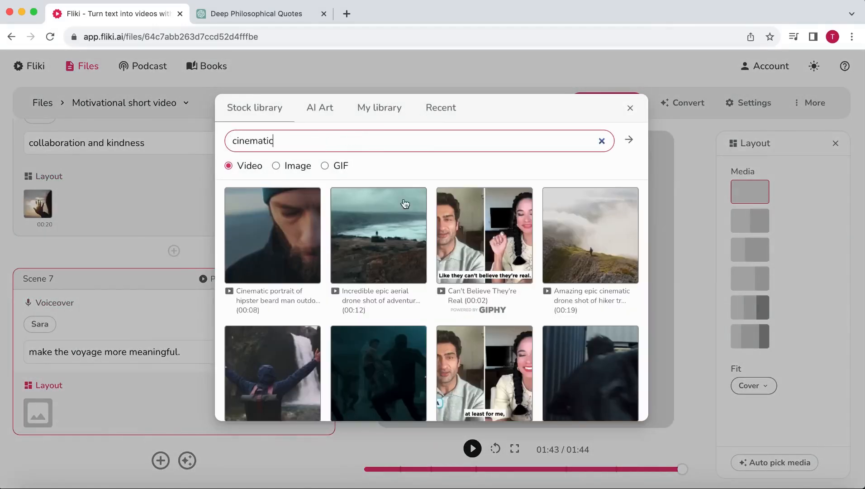
click(382, 252)
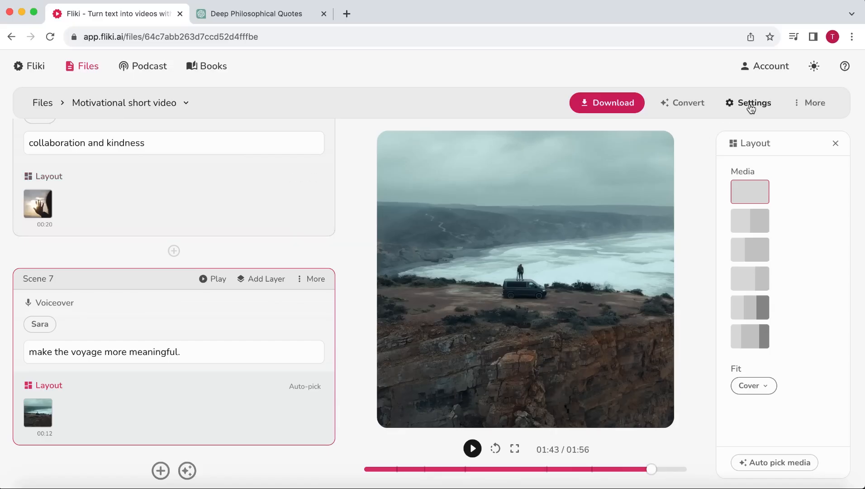
Step: Change the video's aspect ratio to Portrait (9:16) and save the settings
click(751, 104)
click(459, 258)
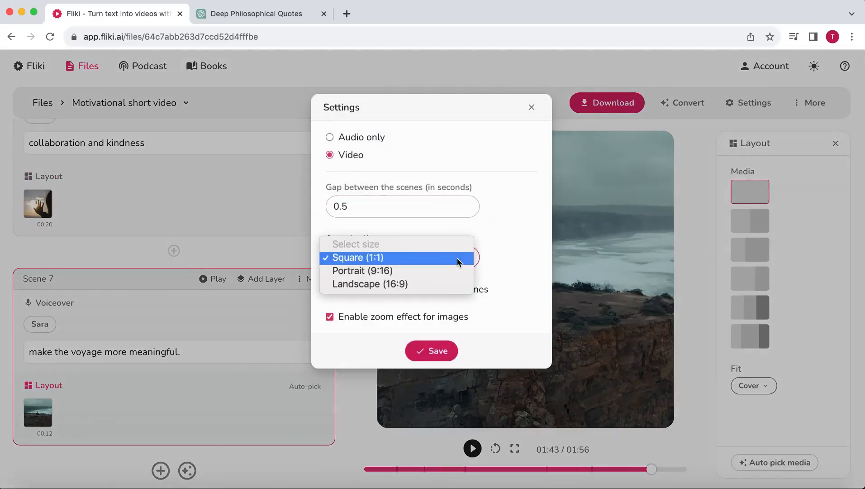
click(442, 270)
click(424, 349)
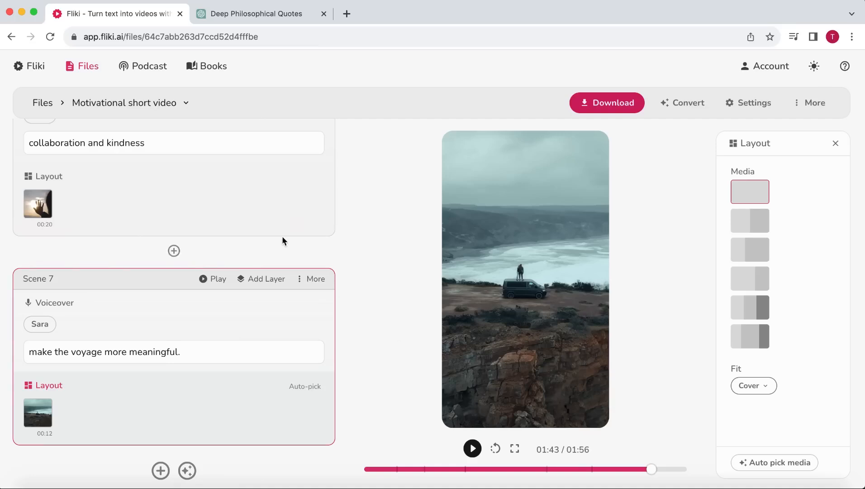
Step: Copy Scene 1's voiceover settings to all voiceover layers in the file
scroll(281, 235, up, 20)
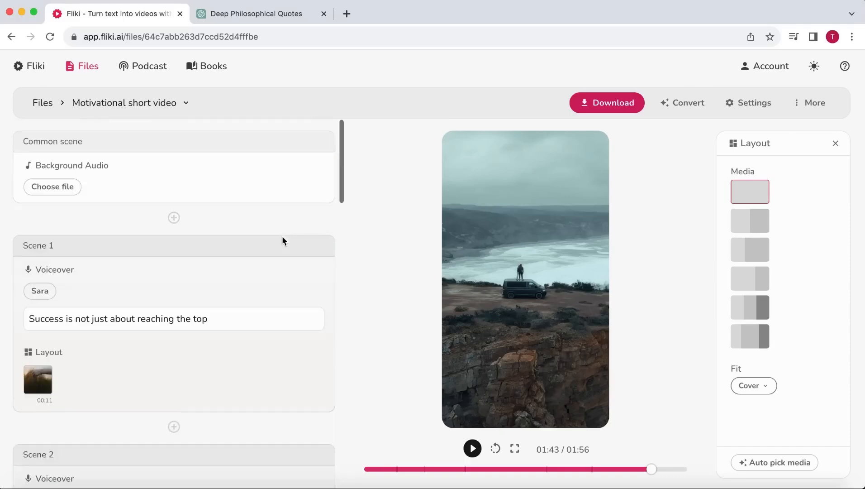
click(100, 290)
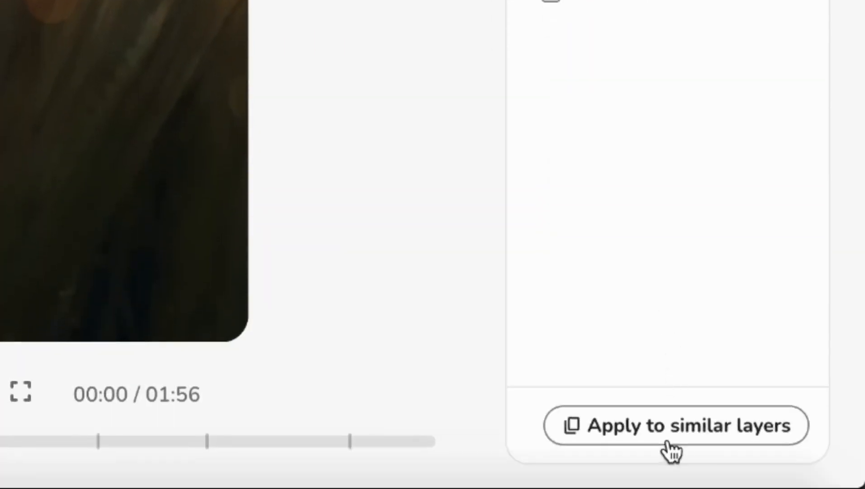
click(673, 448)
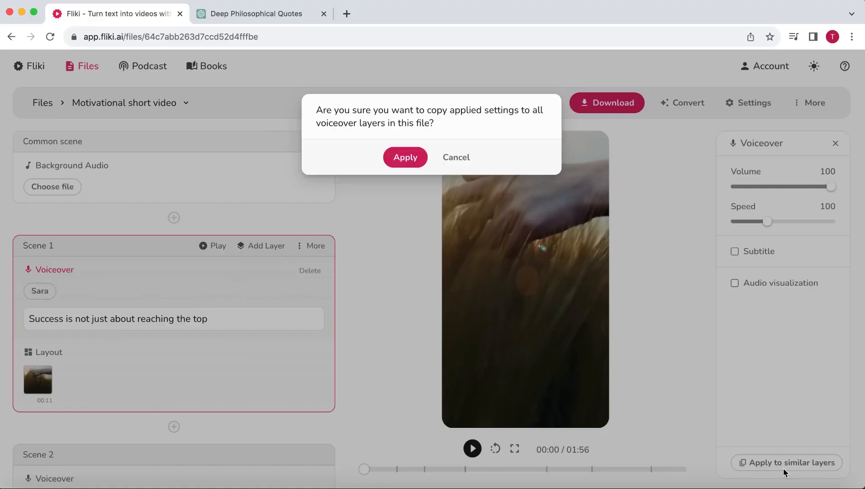
click(403, 159)
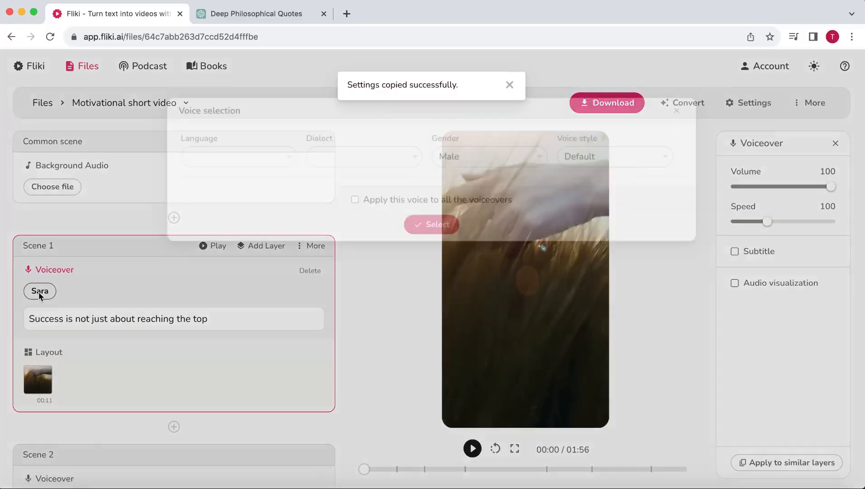
Step: Change the voice to the male United States English voice Gavin and apply it to all the voiceovers
click(79, 248)
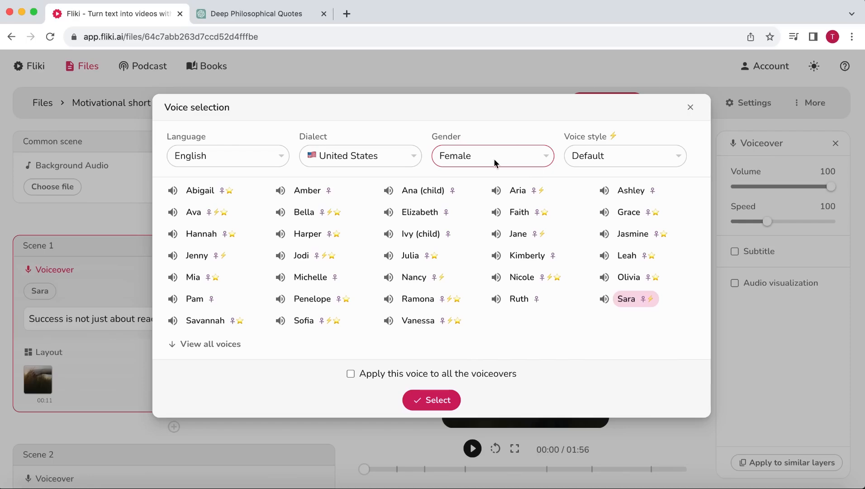
click(493, 158)
click(494, 143)
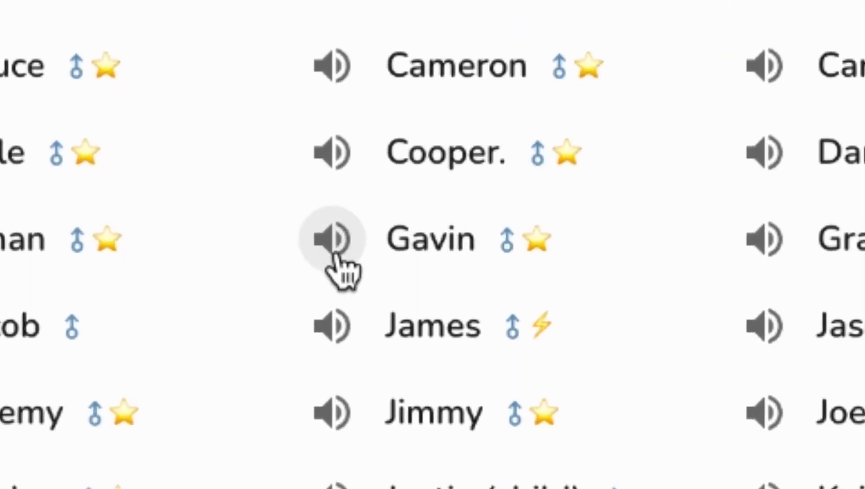
click(306, 247)
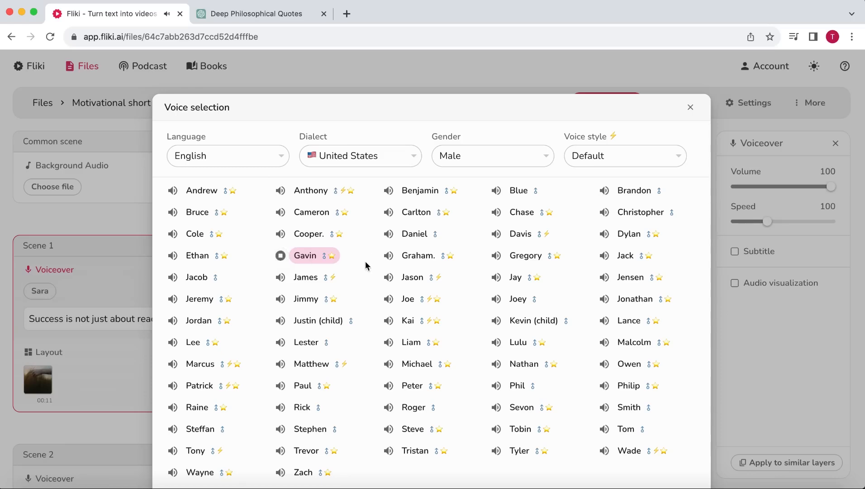
scroll(365, 262, down, 3)
click(350, 401)
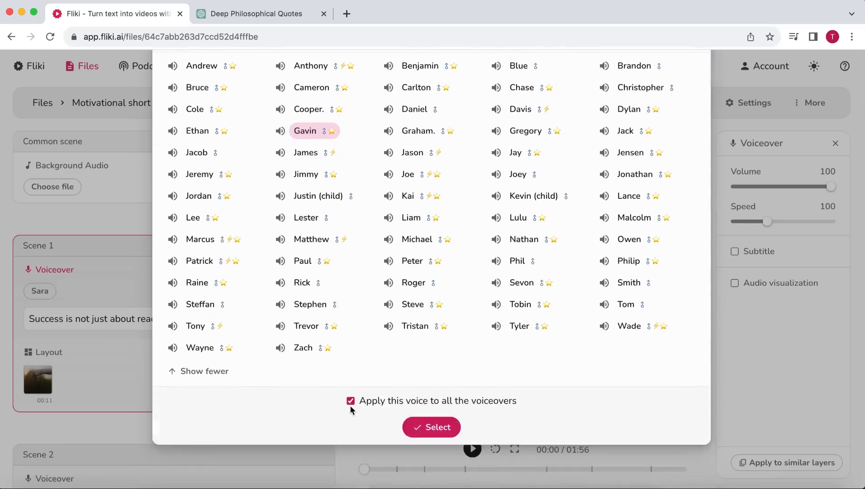
click(421, 427)
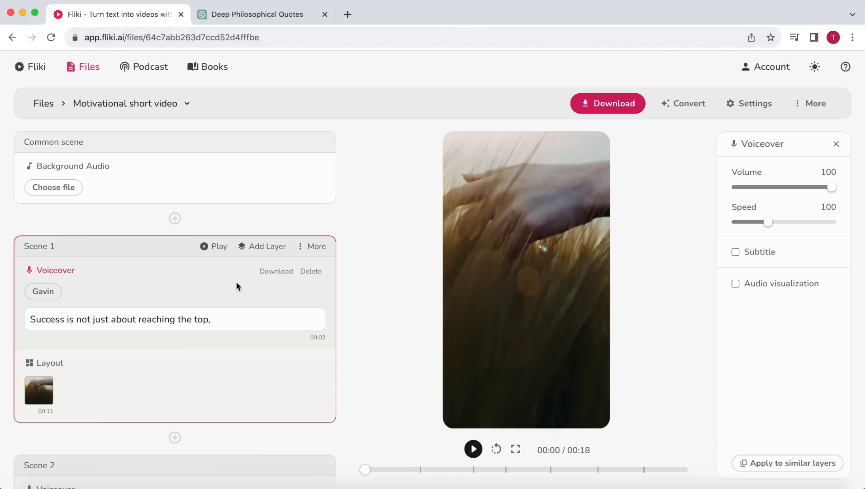
Step: Set the gap between the scenes to 0.2 seconds and save the settings
click(730, 103)
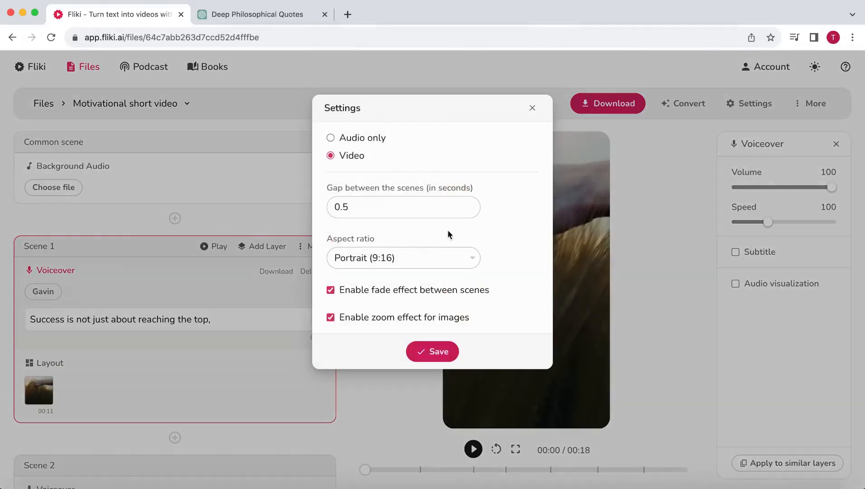
click(427, 214)
key(BackSpace)
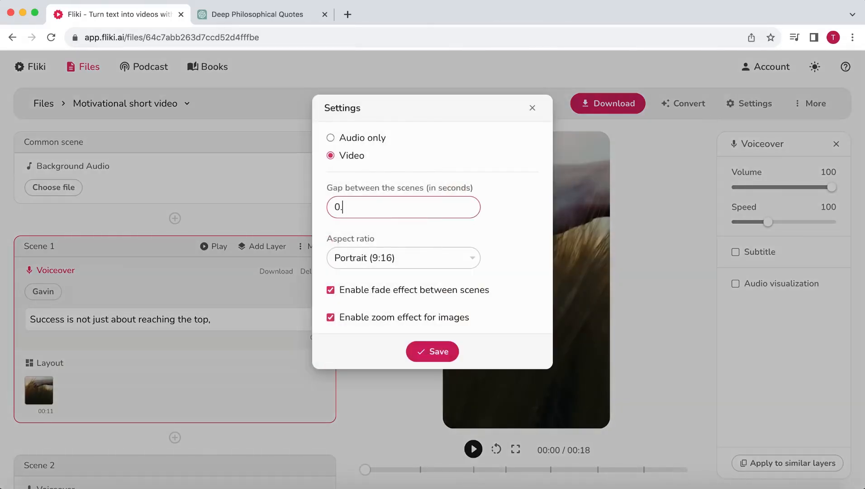
text(2)
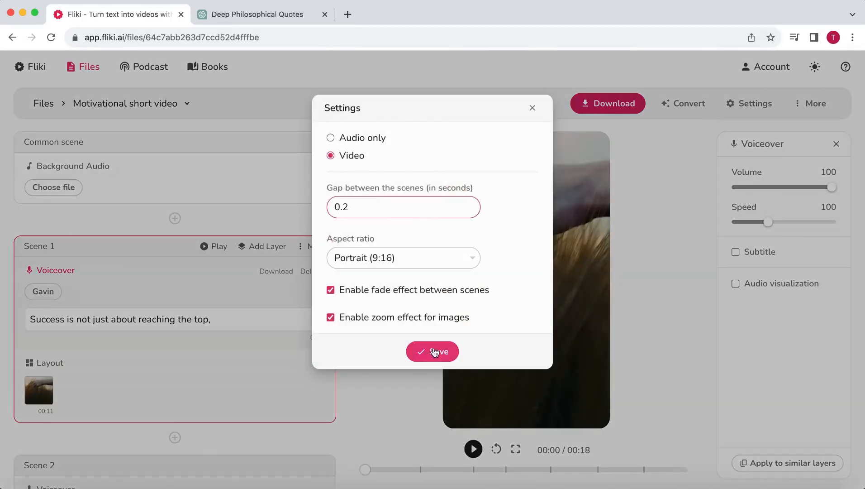
click(435, 352)
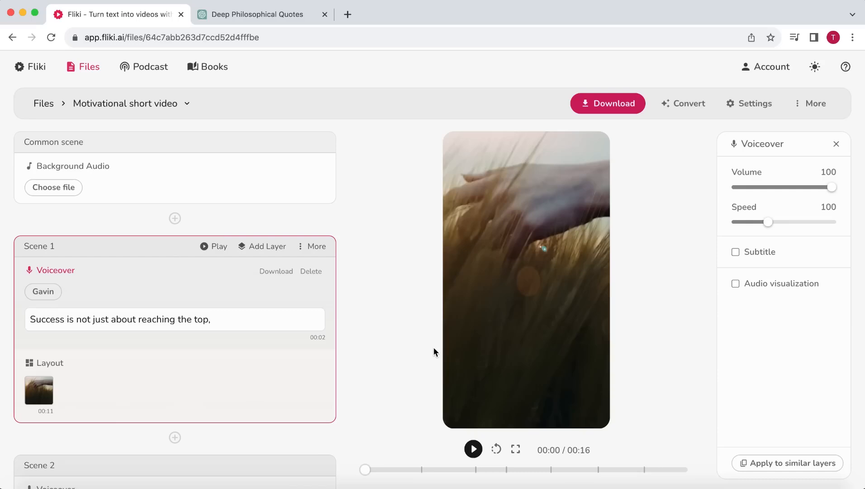
Step: Set Scene 7's duration to 4 seconds
scroll(344, 364, down, 20)
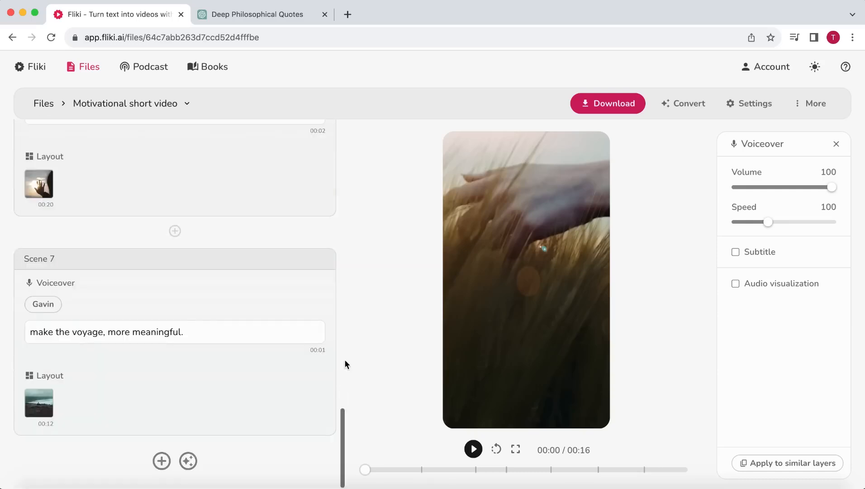
click(241, 294)
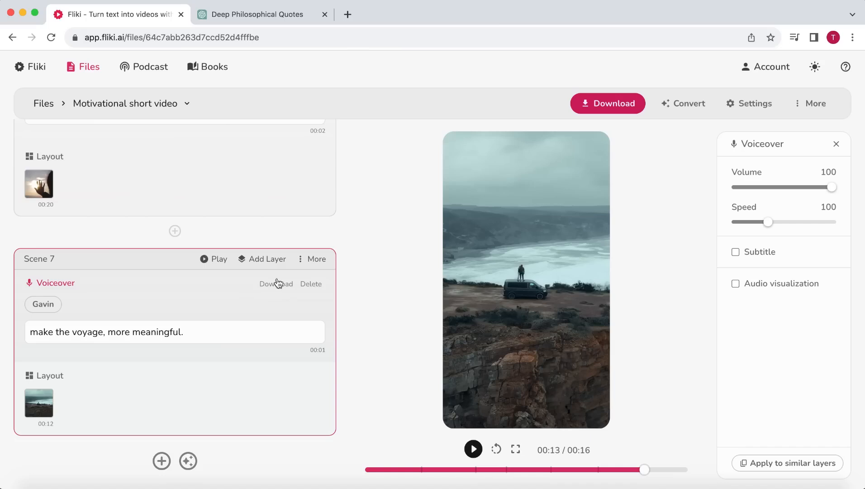
click(302, 259)
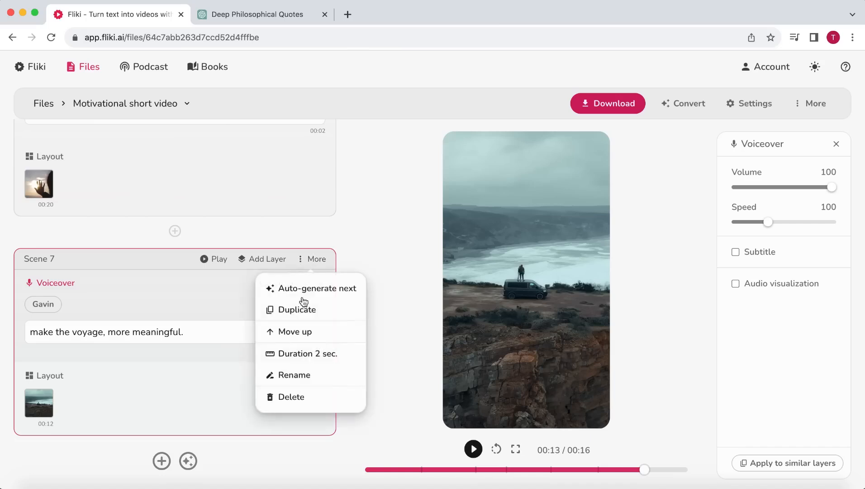
click(307, 363)
text(4)
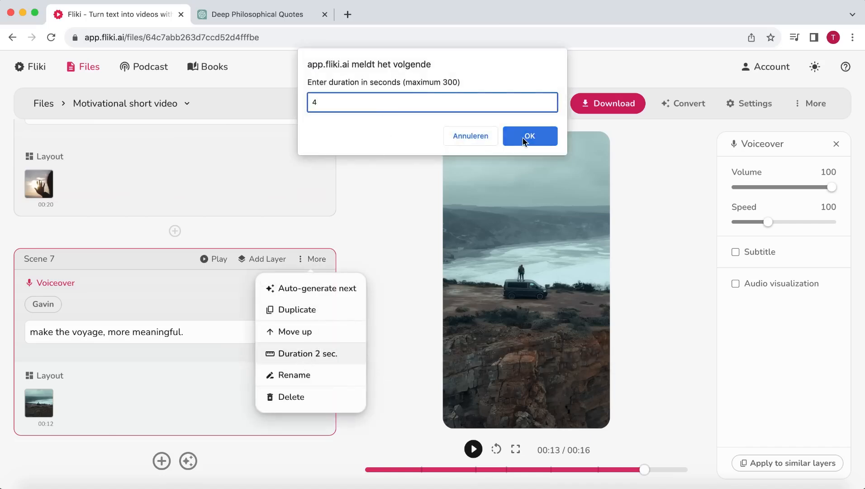
click(529, 136)
Step: Export the finished motivational video for download
click(607, 105)
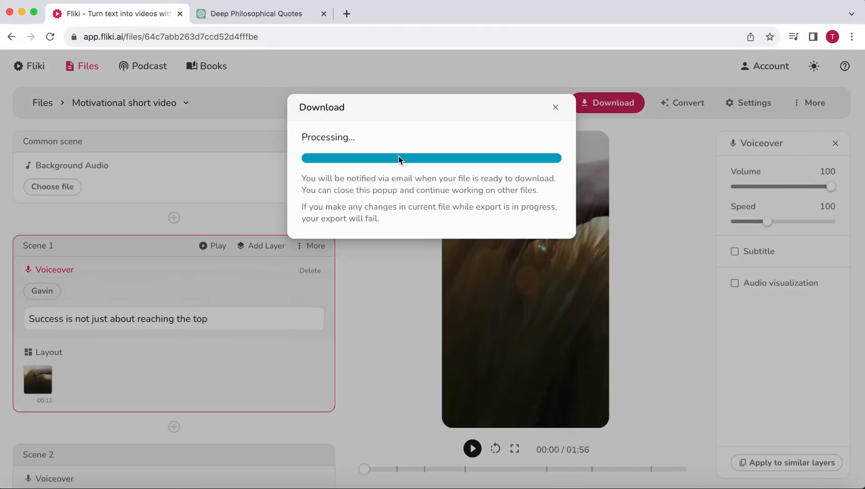
Step: In the YouTube mobile app, start a new Short and browse the recommended and top songs in the sound library
click(429, 398)
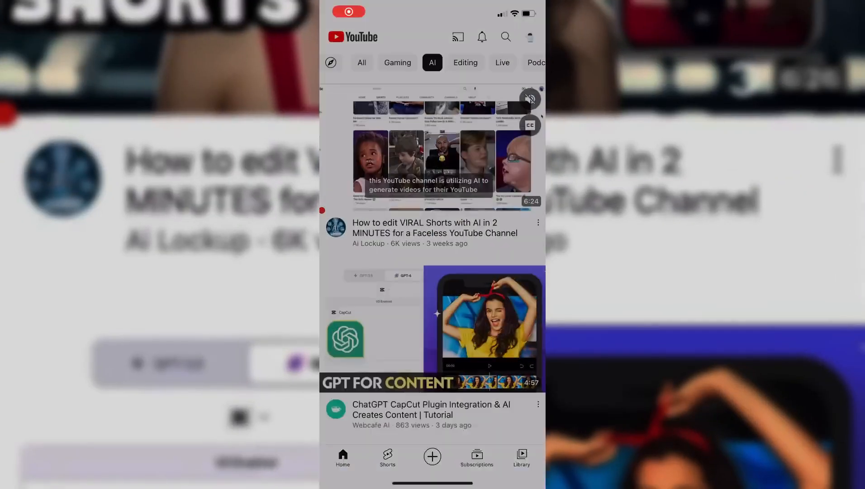
click(387, 332)
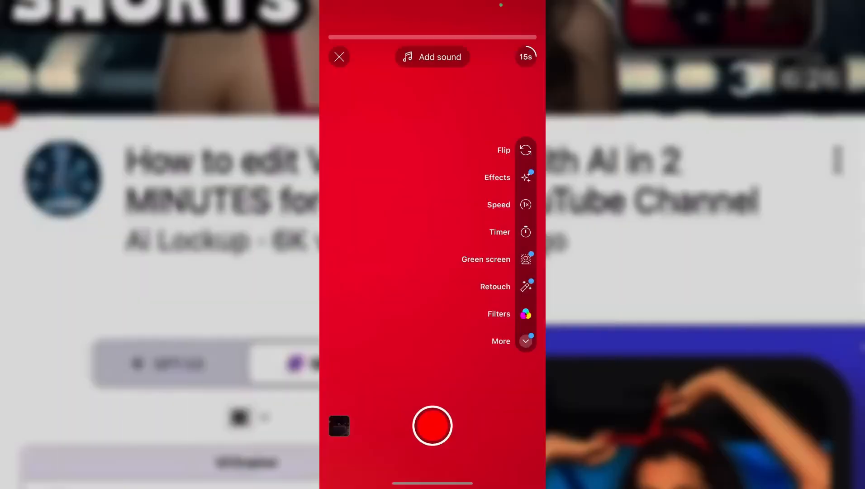
click(432, 240)
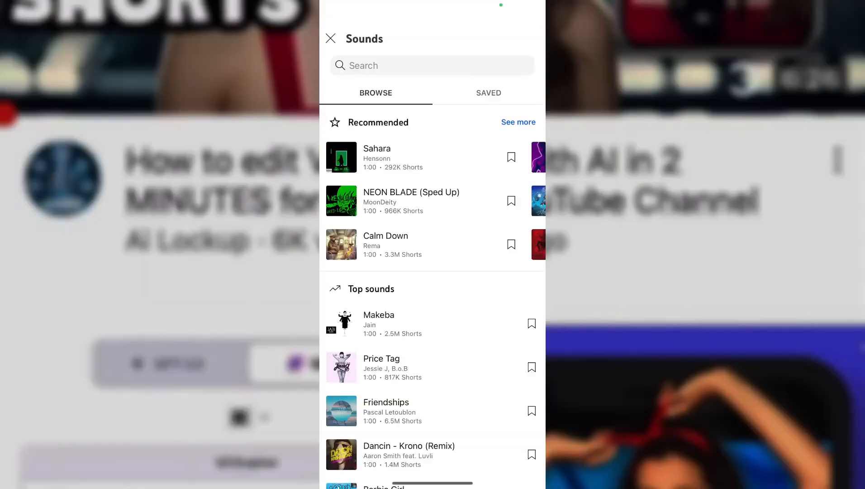
scroll(432, 294, down, 1)
scroll(432, 294, down, 15)
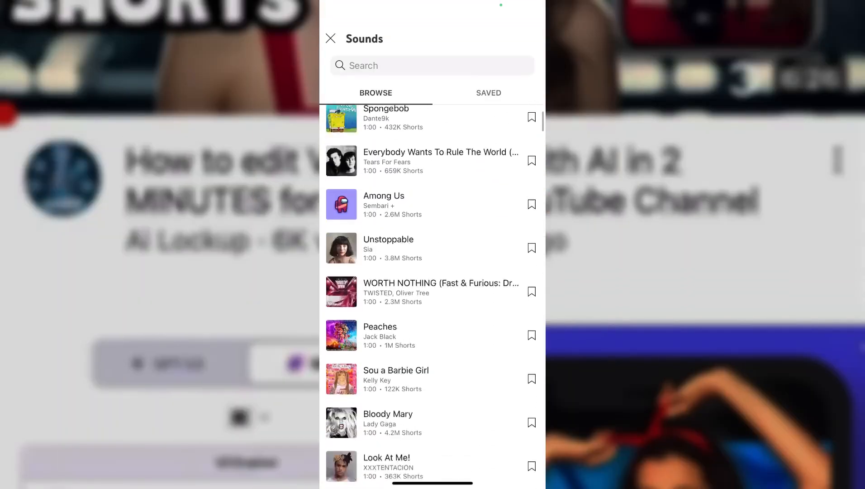
scroll(432, 294, down, 20)
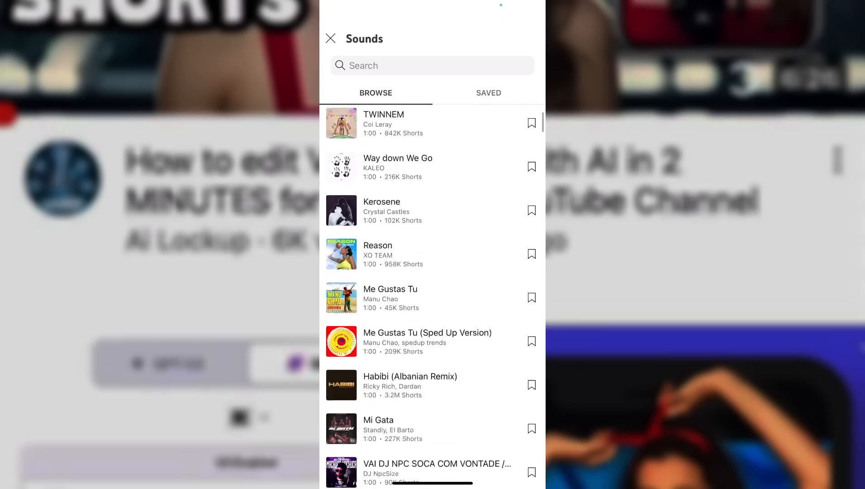
scroll(432, 294, down, 10)
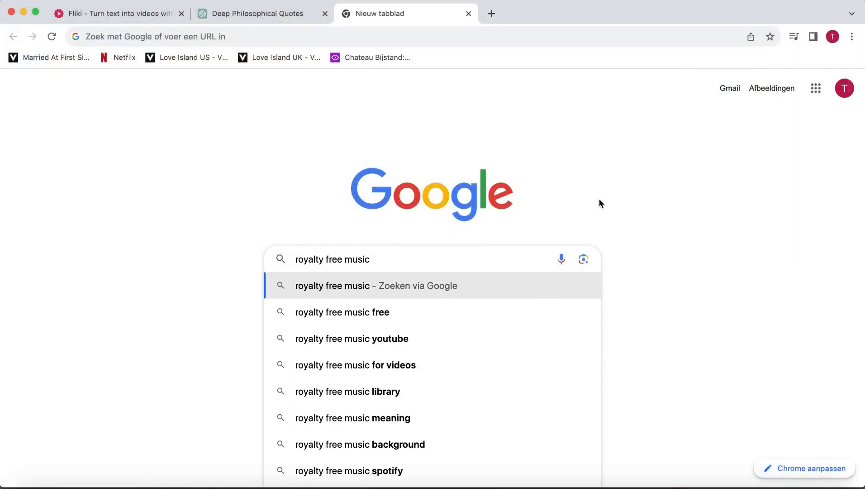
Step: In the browser, search Google for "royalty free music" and look through the result sites
key(Return)
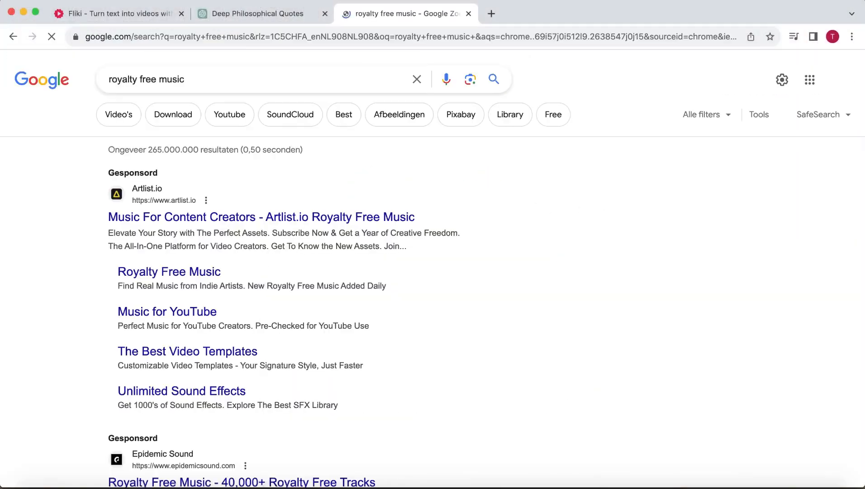
scroll(618, 271, down, 5)
scroll(620, 270, down, 10)
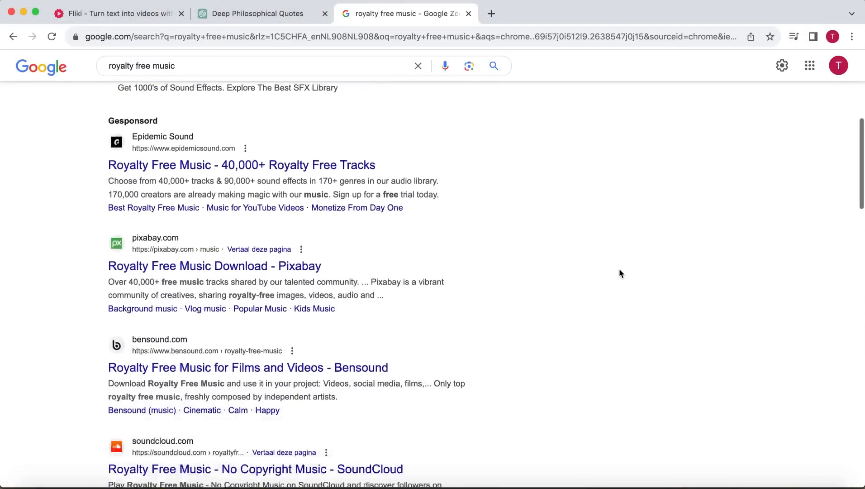
scroll(621, 273, down, 1)
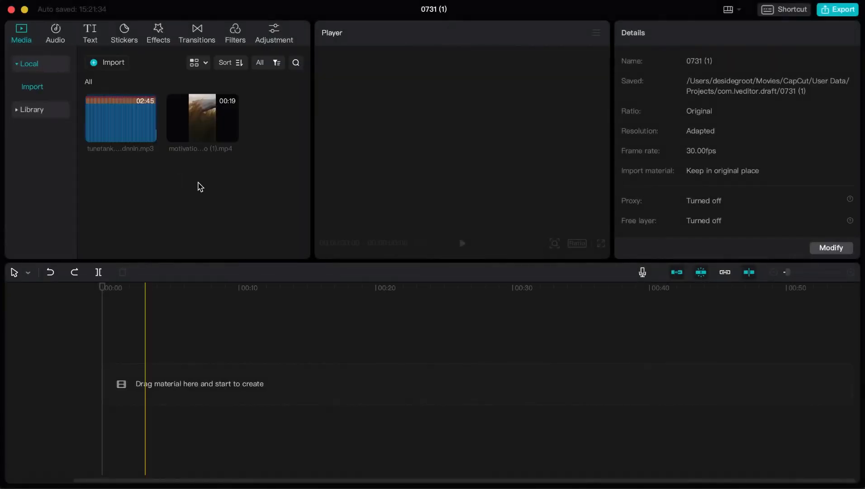
Step: In CapCut, place the imported tunetank take-a-step music file at the start of the timeline
click(121, 126)
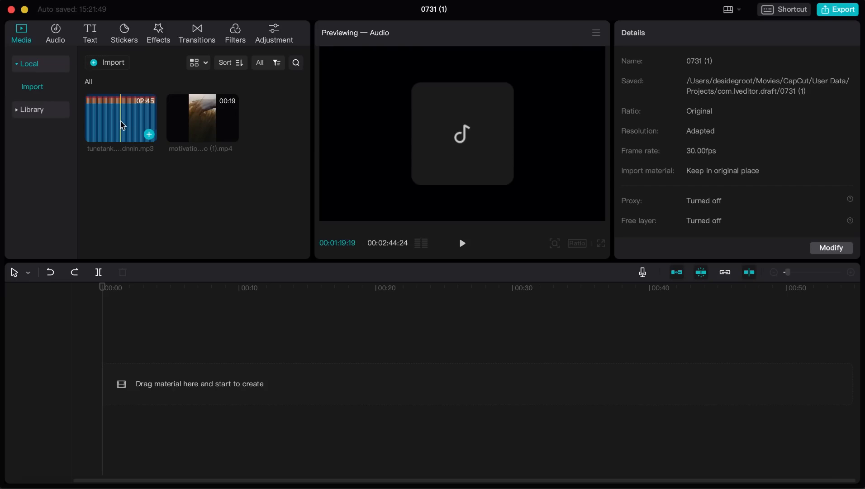
drag(121, 127, 115, 394)
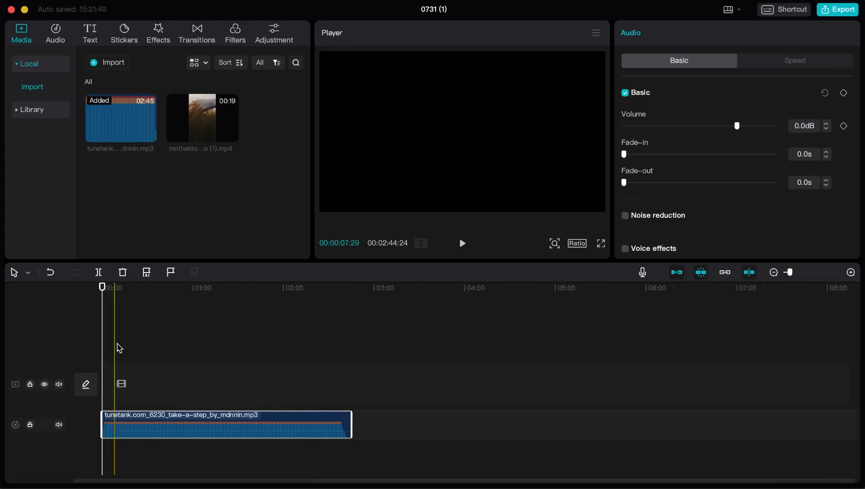
drag(793, 274, 802, 274)
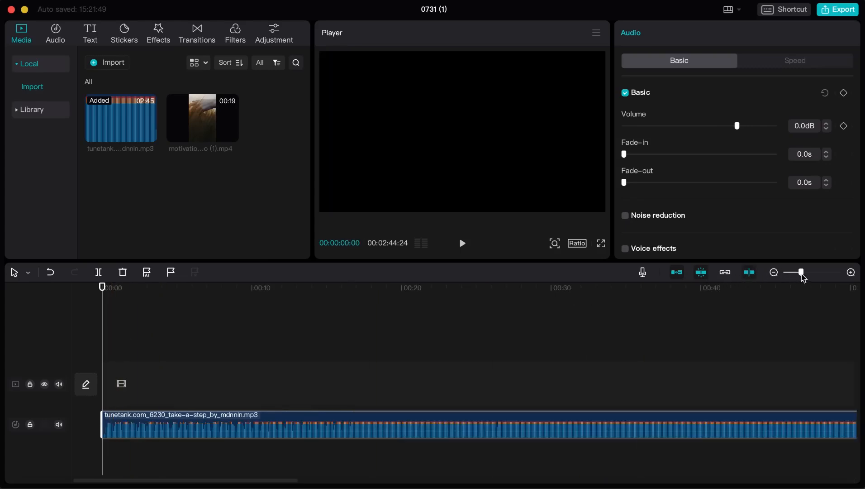
Step: Play the music track and place the playhead where the beat drops, at about 17 seconds
key(space)
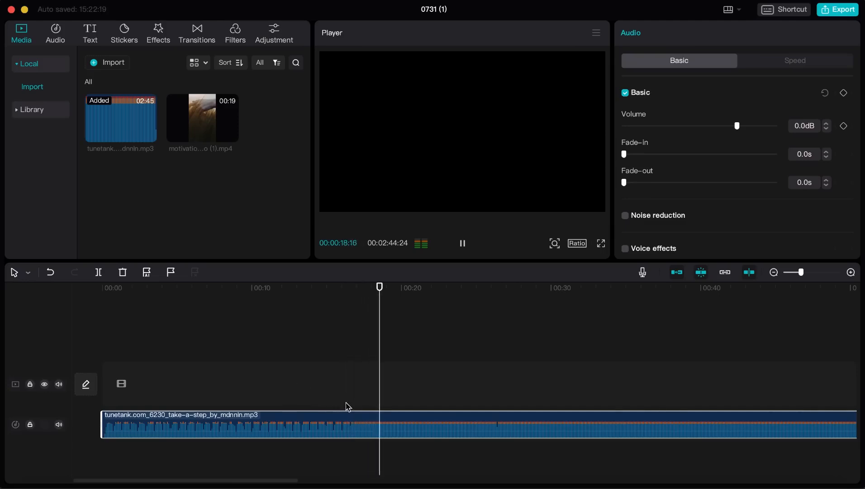
key(space)
click(358, 312)
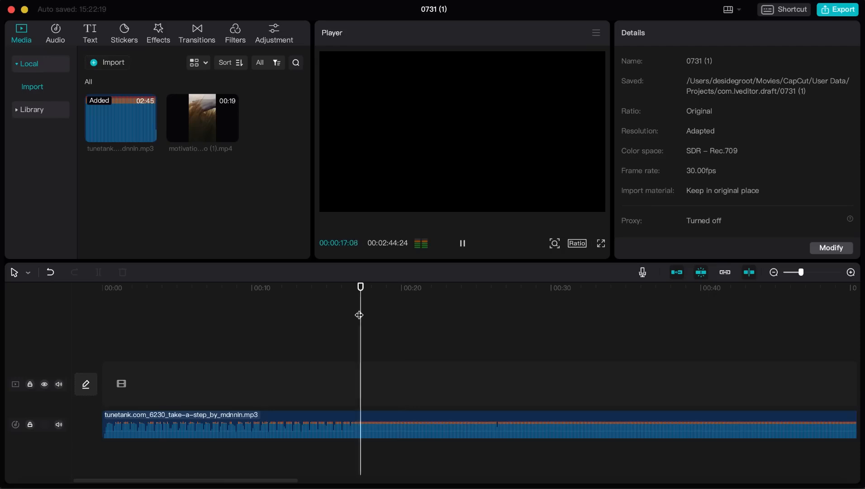
drag(359, 315, 359, 315)
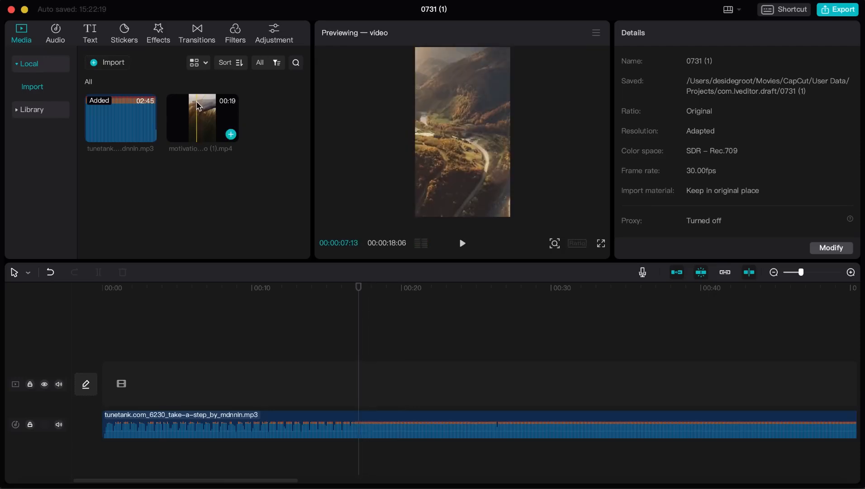
Step: Add the motivational short video above the music and shift it to start at about 00:00:01:11, lining its last scene up with the beat drop
drag(198, 106, 132, 382)
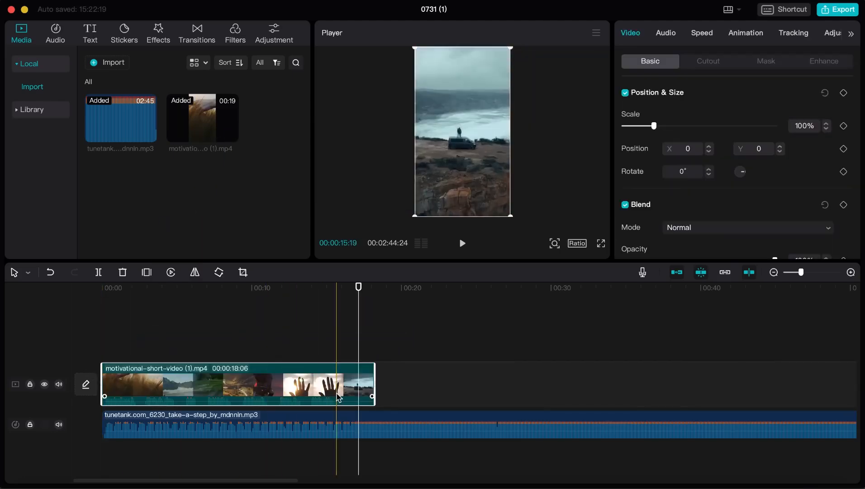
click(815, 271)
scroll(293, 425, left, 3)
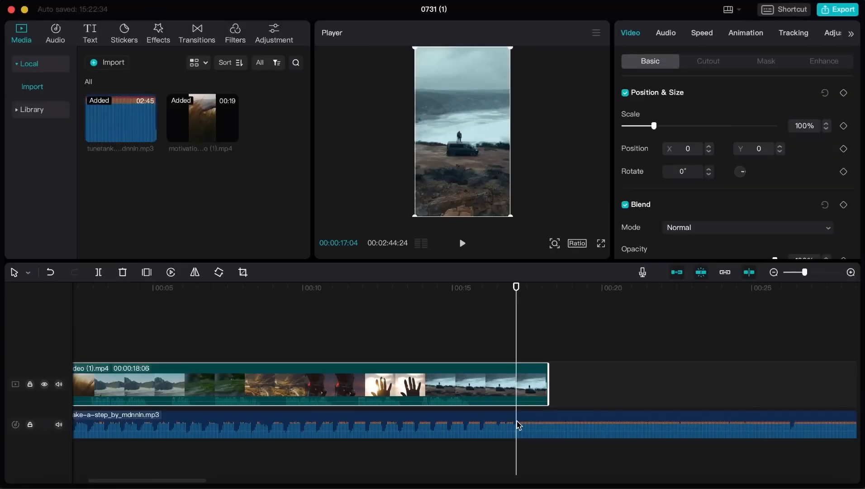
drag(405, 385, 445, 381)
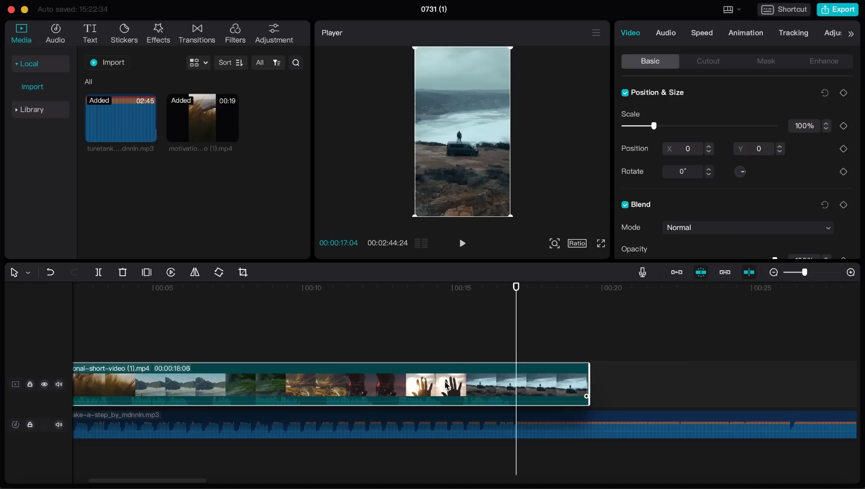
scroll(445, 381, left, 3)
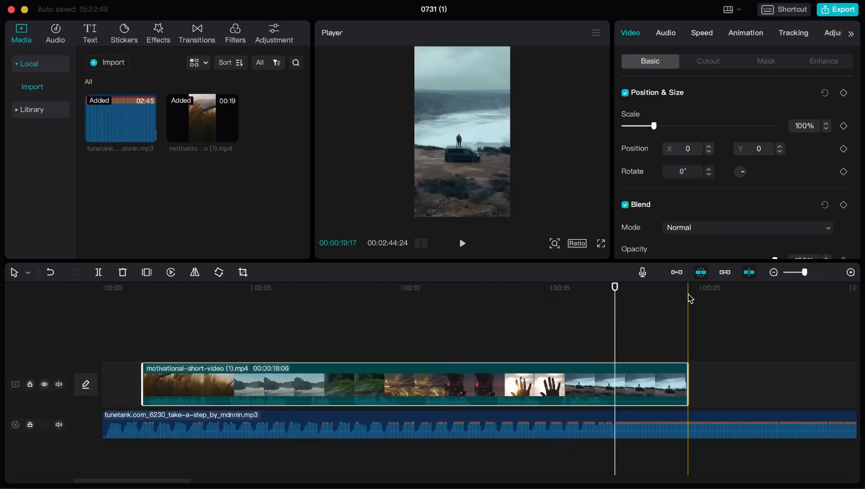
Step: Split the music at the video's end, delete the remainder, and trim the music's beginning to the video's start
click(689, 423)
click(105, 277)
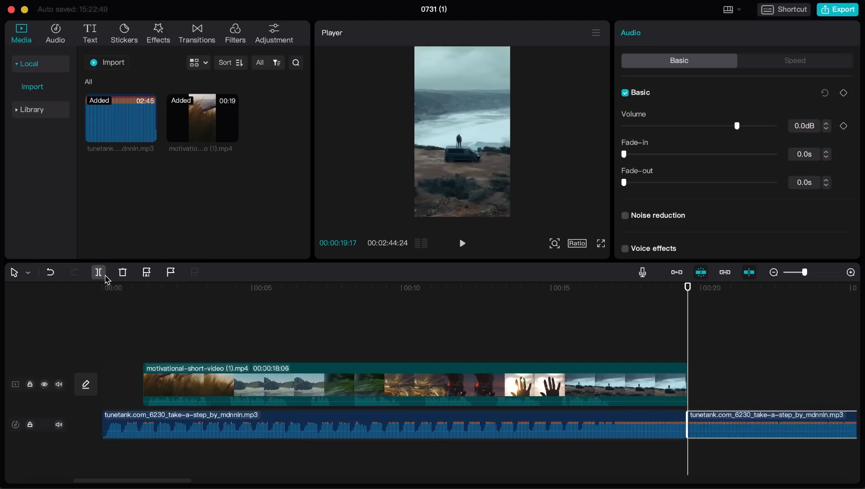
key(Delete)
drag(104, 421, 144, 414)
Step: Return the playhead to the start of the clips and lower the music volume to -18.0 dB
click(164, 332)
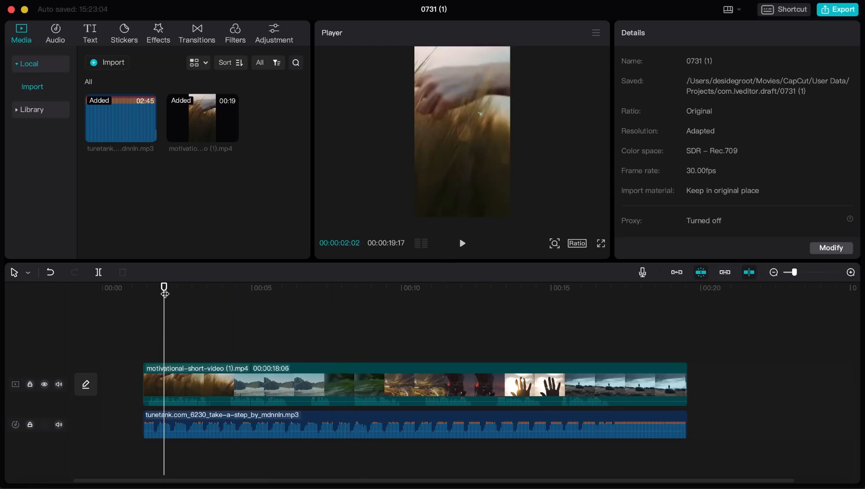
drag(162, 289, 143, 289)
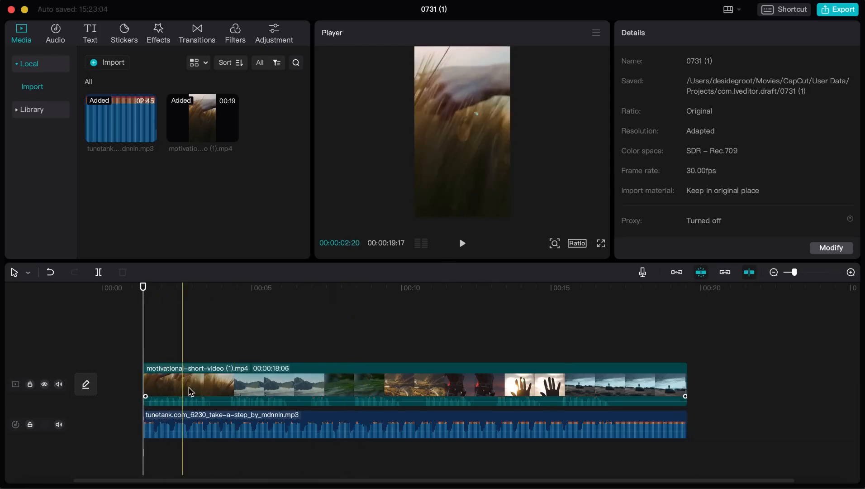
click(217, 423)
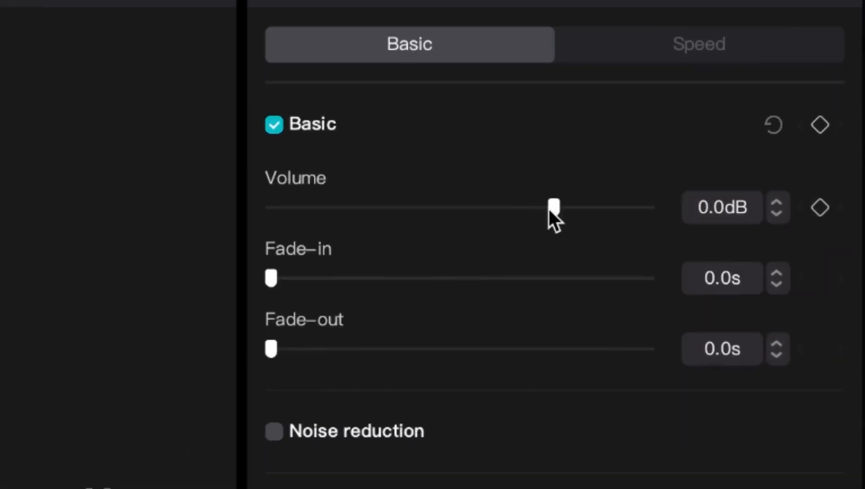
drag(551, 207, 468, 212)
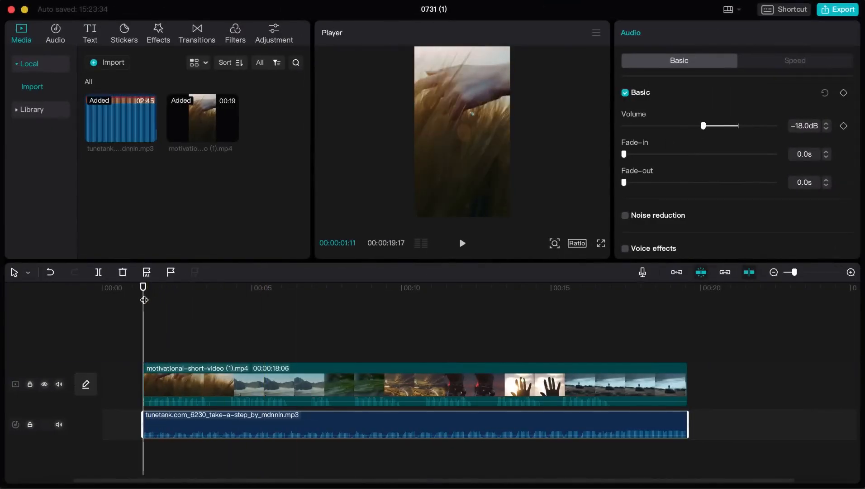
Step: Adjust the video clip's color by setting Temp, Hue and Saturation each to -30
click(175, 385)
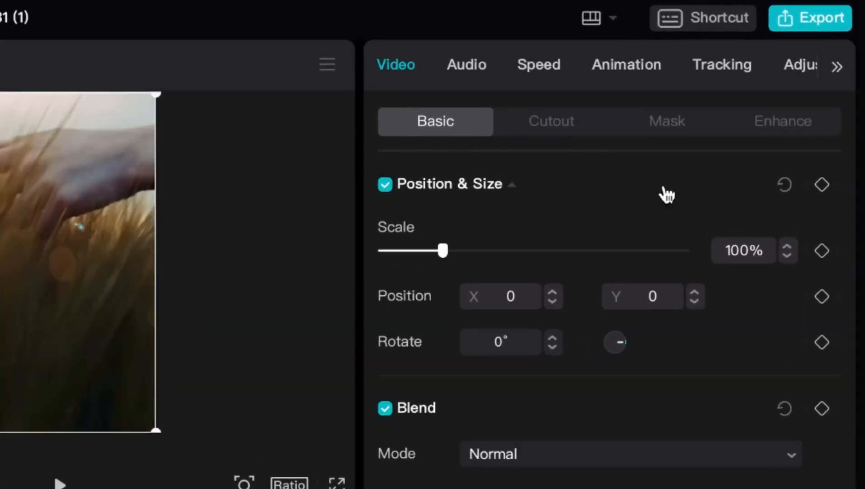
click(837, 67)
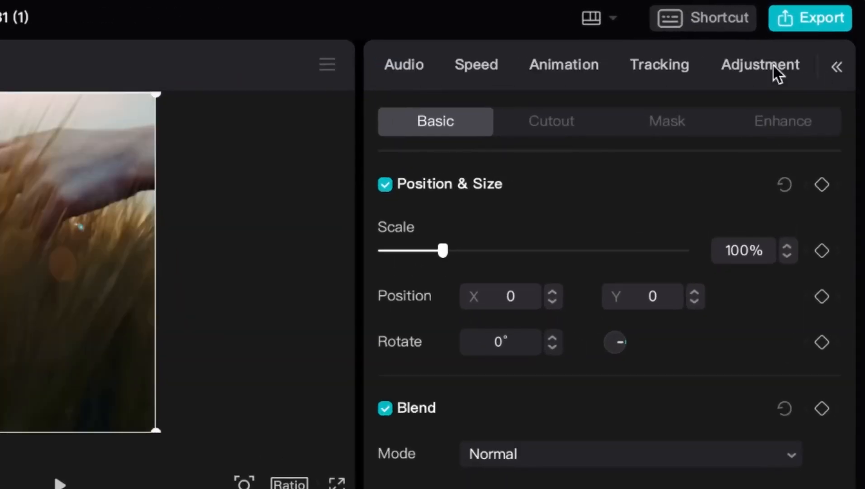
click(760, 65)
scroll(645, 321, down, 6)
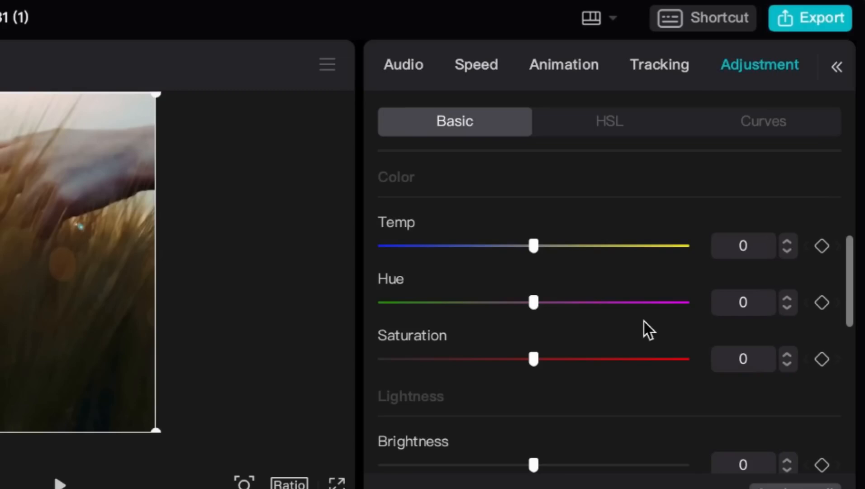
mouse_move(538, 247)
mouse_down()
mouse_move(688, 246)
mouse_move(402, 240)
mouse_move(340, 249)
mouse_move(533, 250)
mouse_up()
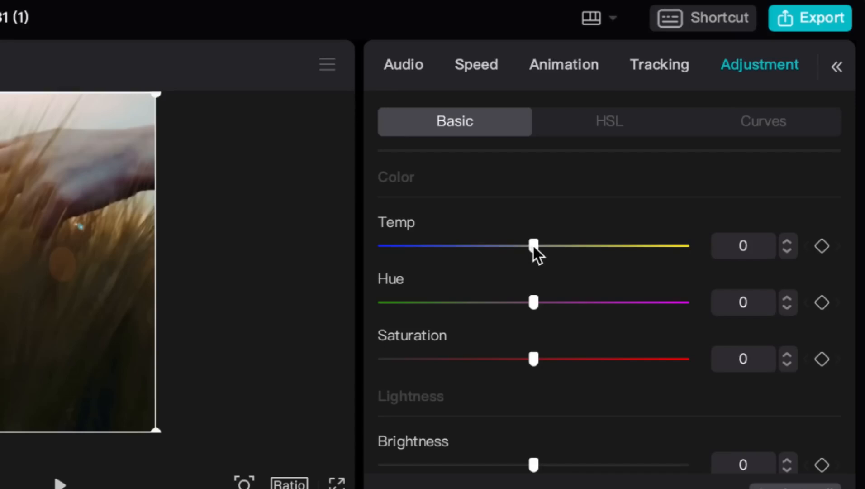
drag(533, 246, 440, 242)
drag(533, 303, 450, 303)
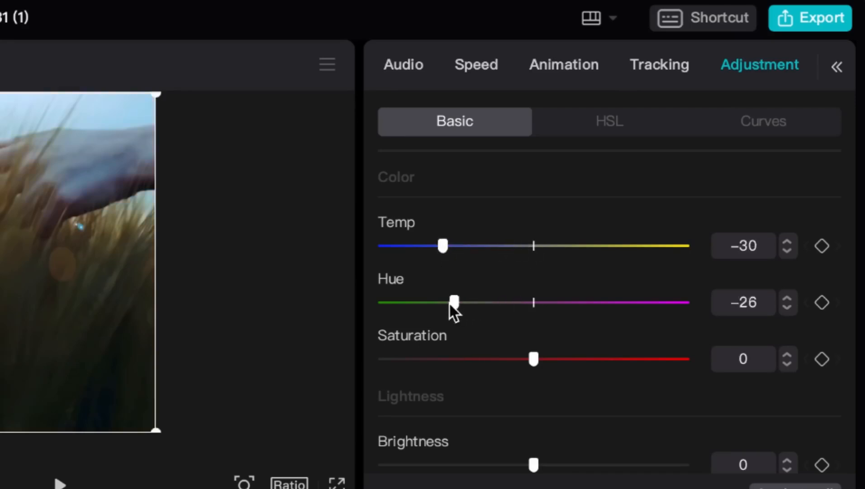
drag(533, 358, 440, 364)
Step: Set the video clip's Brightness to -15 and Contrast to 15, and scrub through the clip to check the look
scroll(512, 382, down, 2)
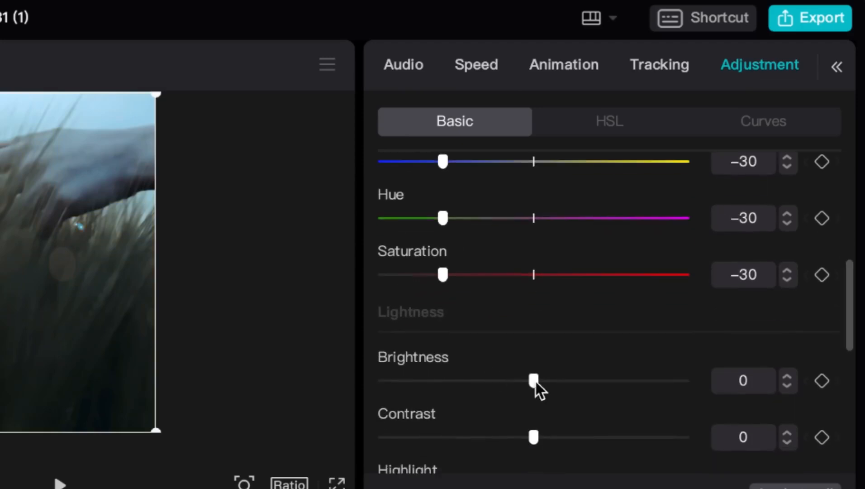
drag(535, 381, 561, 375)
scroll(486, 385, down, 1)
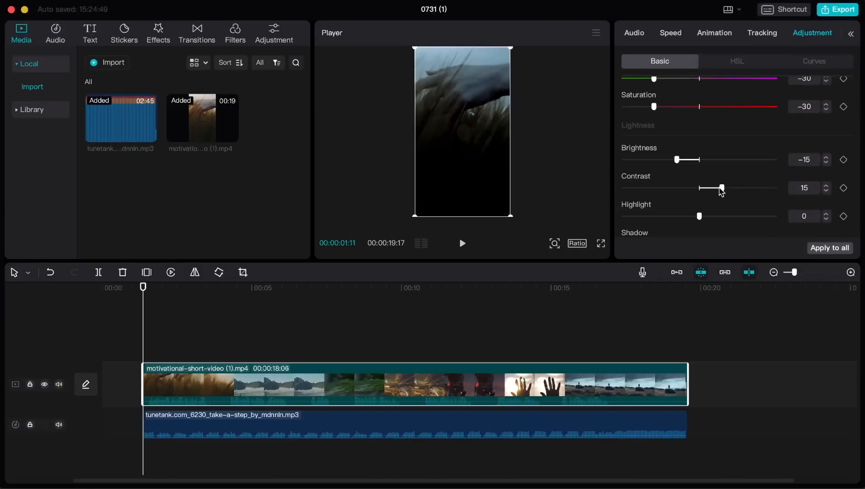
drag(135, 289, 522, 314)
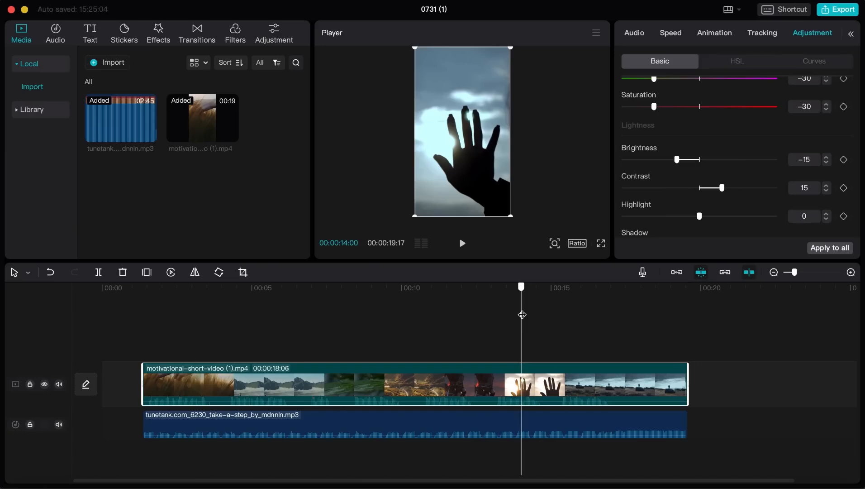
drag(522, 314, 143, 344)
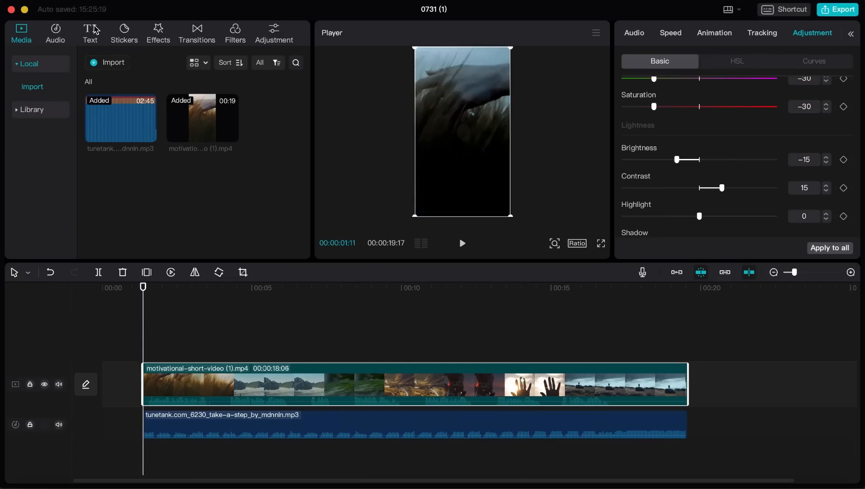
Step: Generate English auto captions from the speech in the video
click(92, 32)
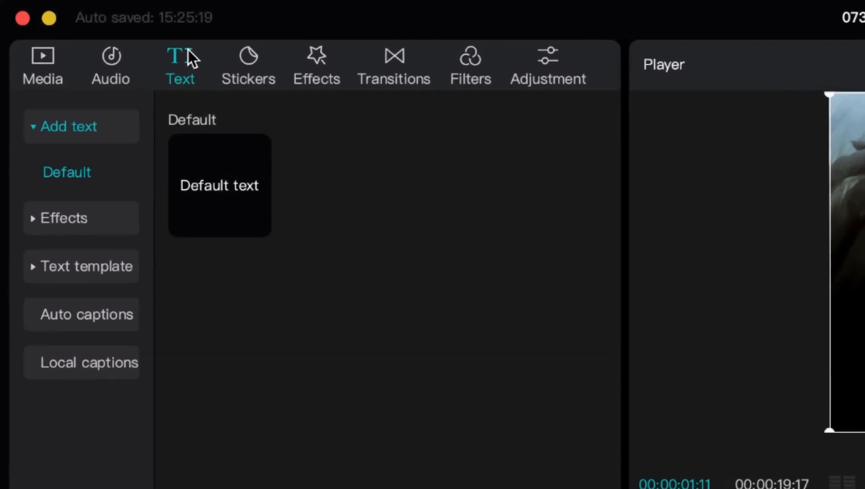
click(44, 316)
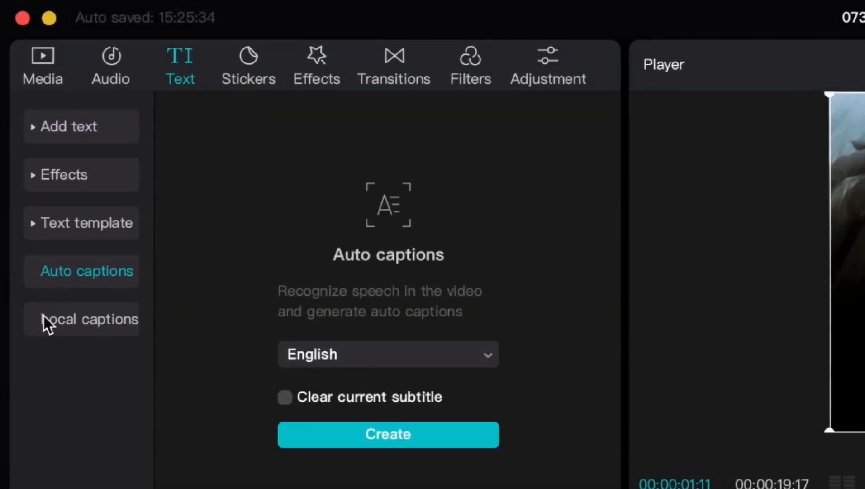
click(364, 440)
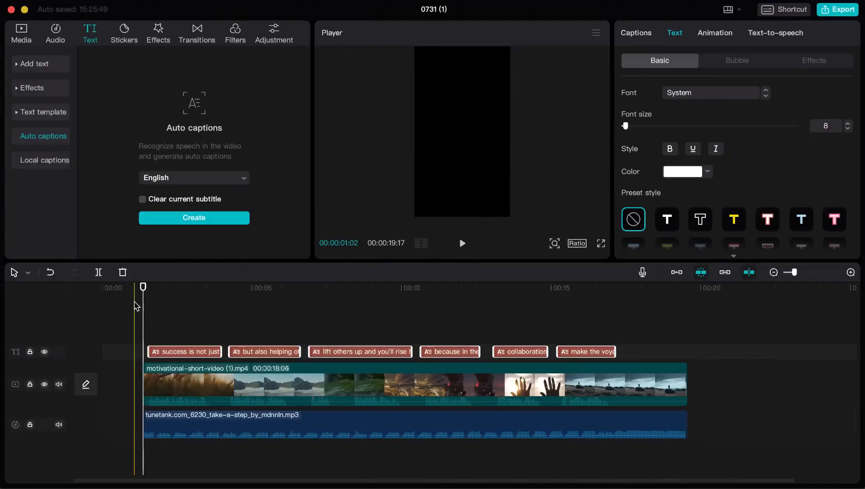
Step: Move the captions up to the middle of the video frame and set their font size to 10
drag(144, 298, 177, 298)
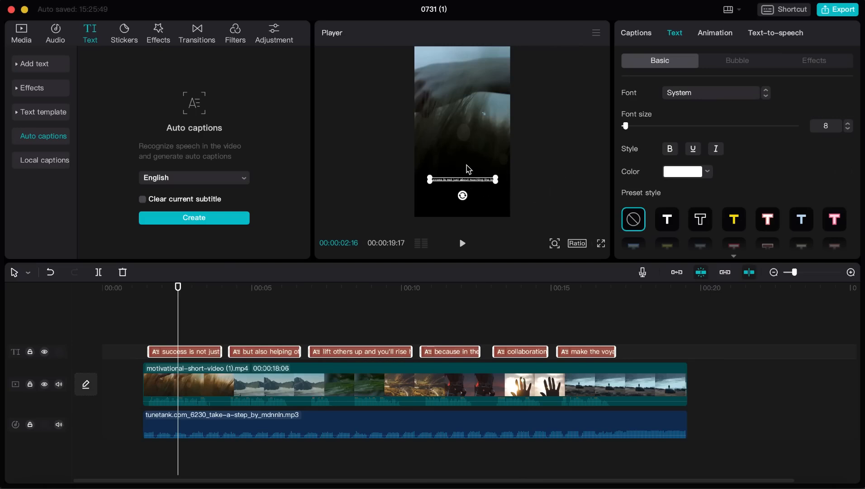
drag(466, 164, 467, 130)
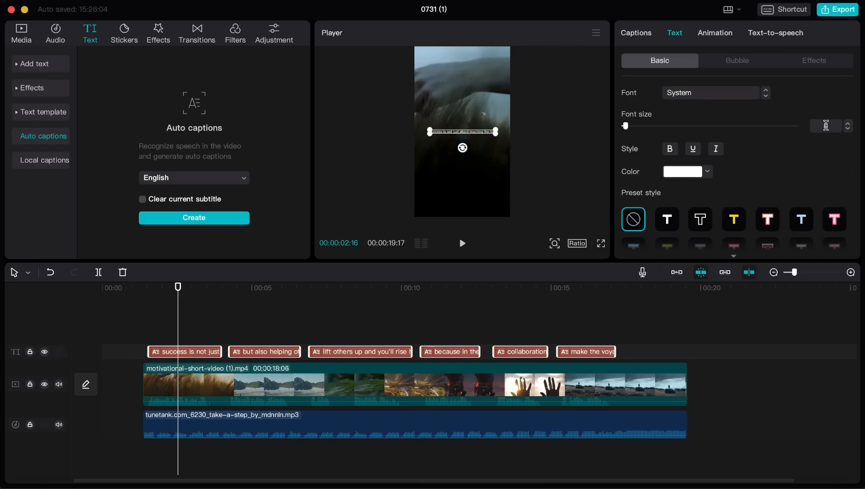
click(849, 124)
click(849, 123)
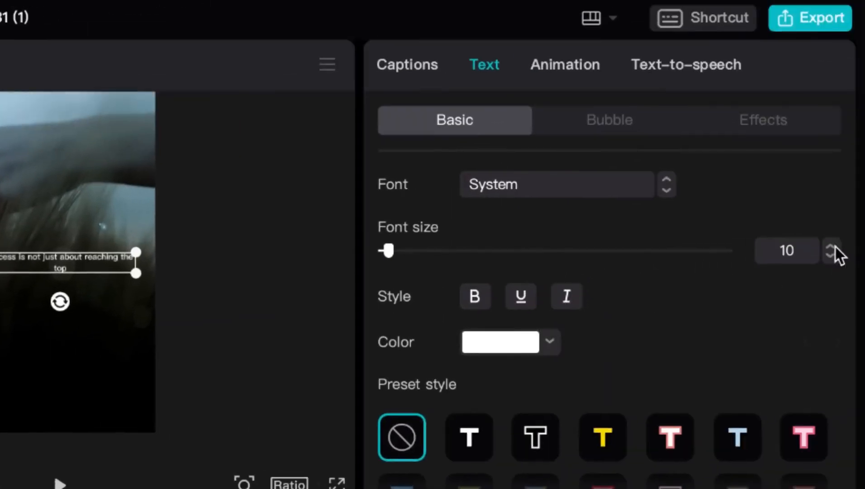
Step: Split the first caption before "reaching the top" and the following one before "climb along"
click(409, 67)
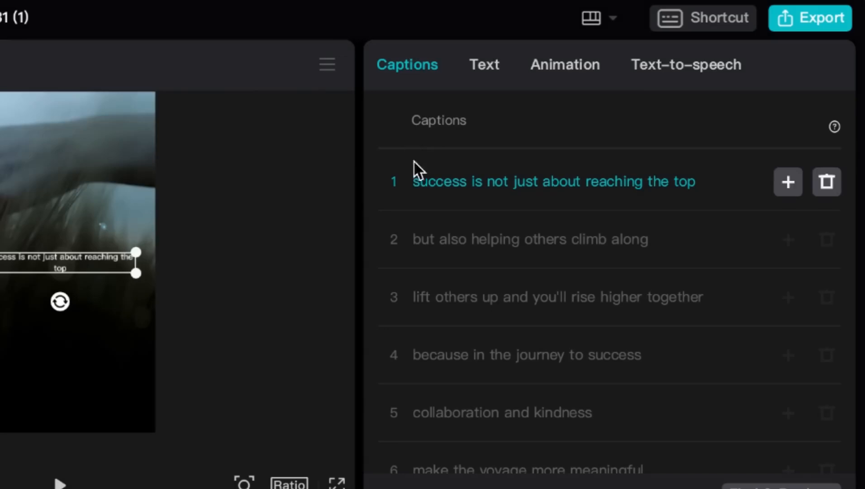
click(586, 189)
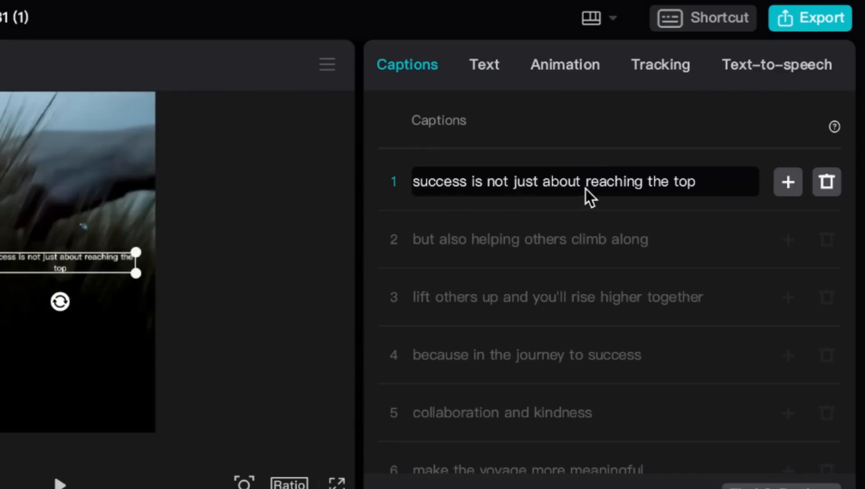
key(Return)
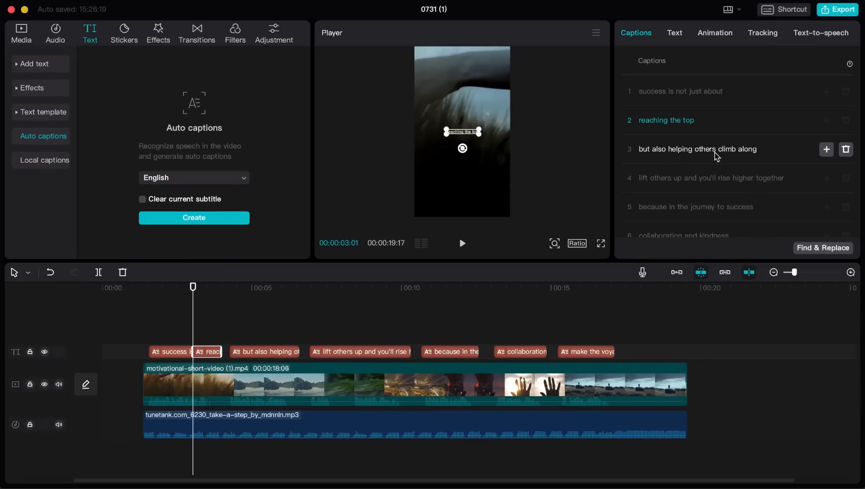
click(569, 300)
key(Return)
Step: Split the "lift others up" caption before "and you'll rise higher together" and the last caption before "more meaningful"
scroll(569, 302, down, 2)
click(505, 340)
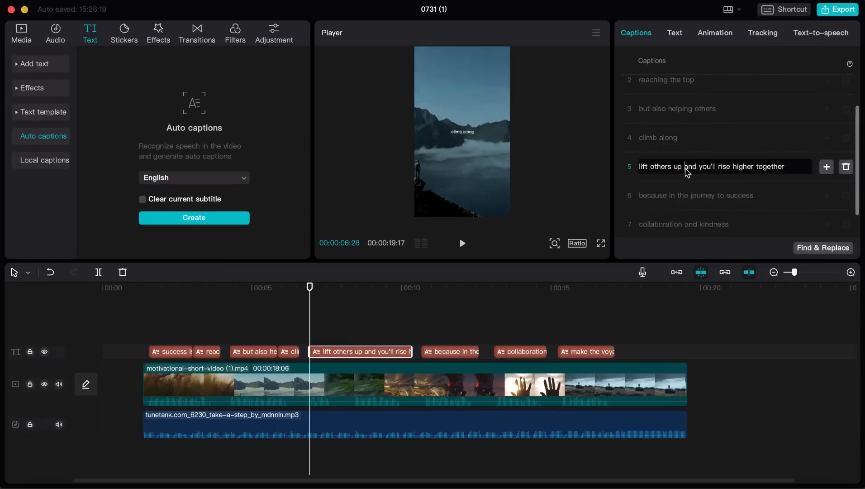
key(Return)
scroll(710, 174, down, 2)
click(722, 168)
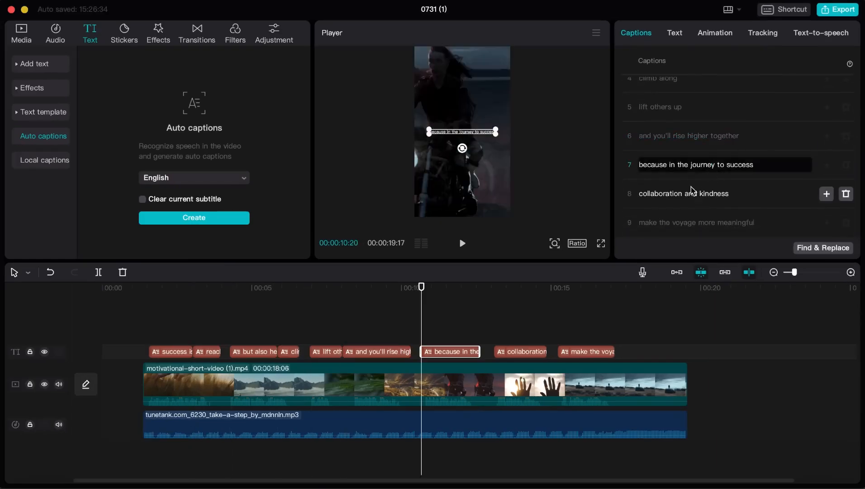
click(693, 222)
key(Return)
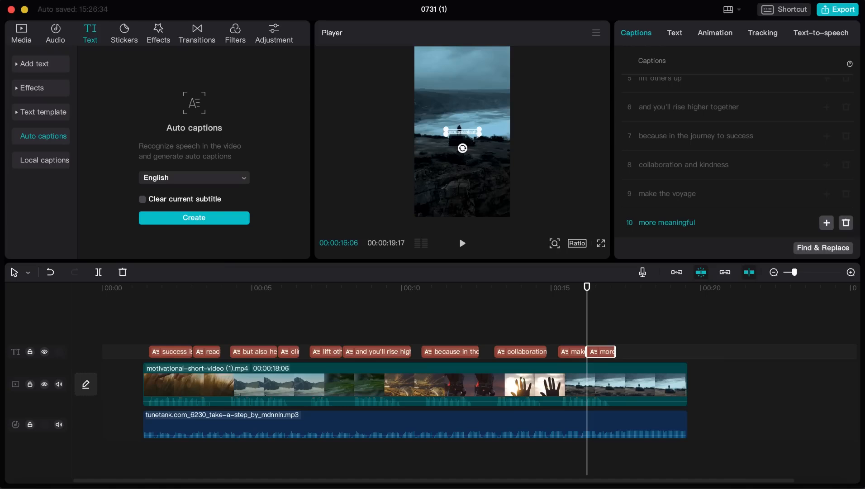
Step: Set the font of all captions to Arno Pro and check the look in full screen
click(675, 35)
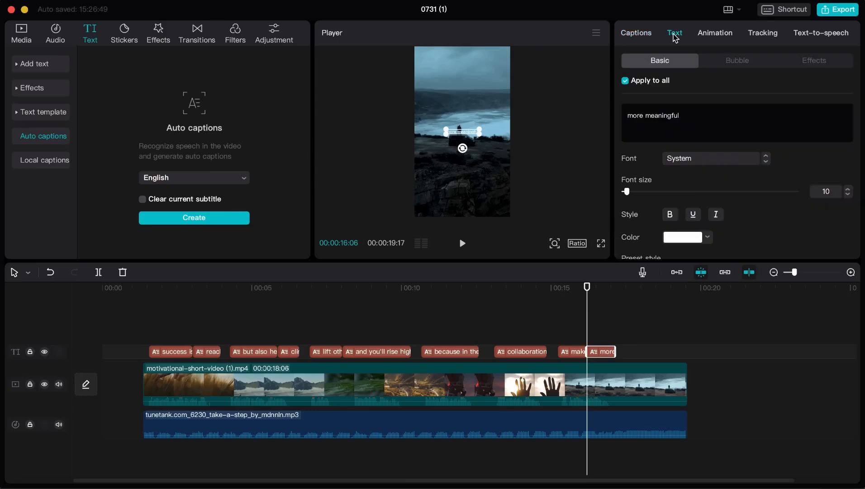
click(701, 164)
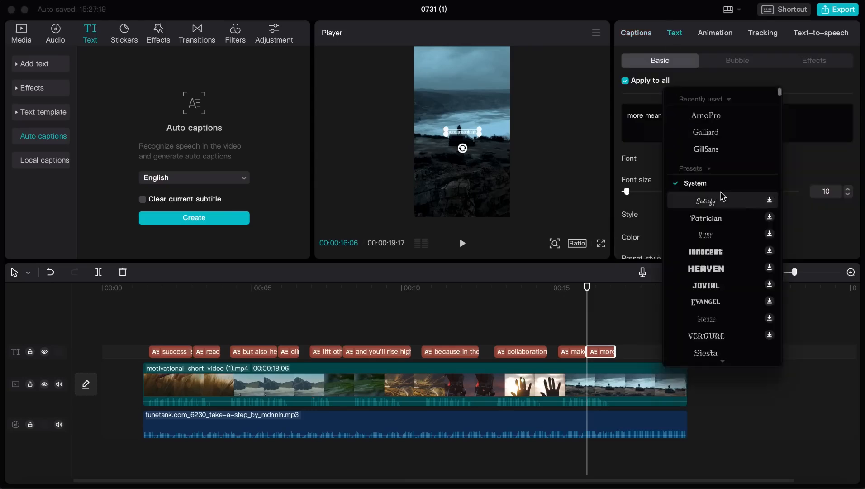
scroll(720, 195, down, 15)
scroll(723, 195, down, 15)
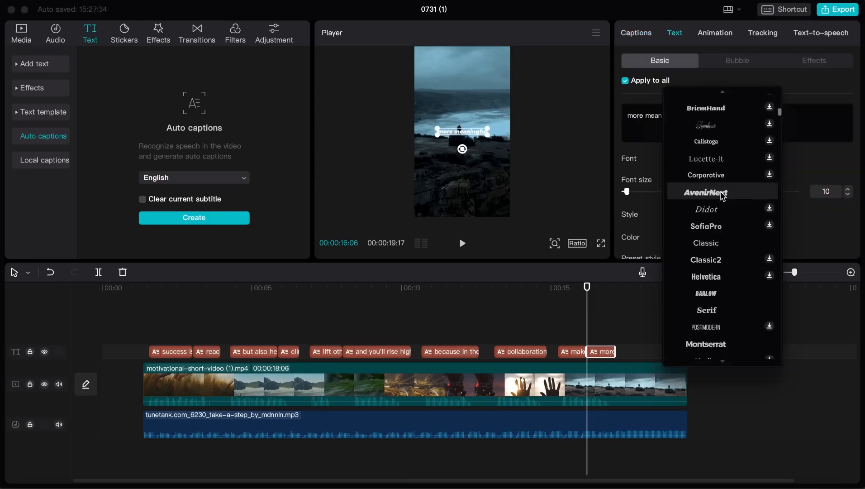
scroll(723, 196, down, 12)
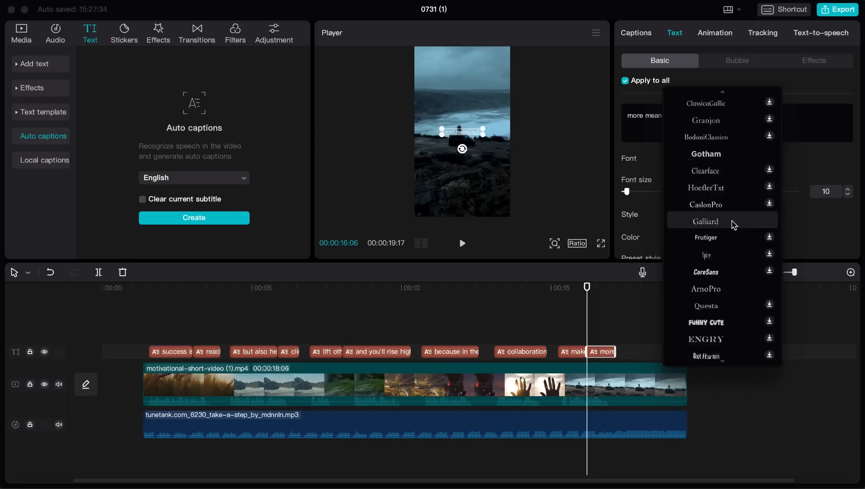
click(729, 290)
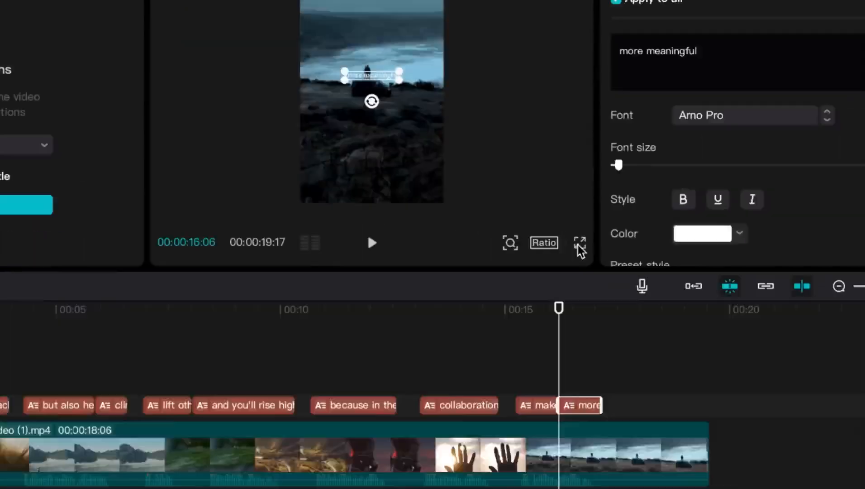
click(514, 244)
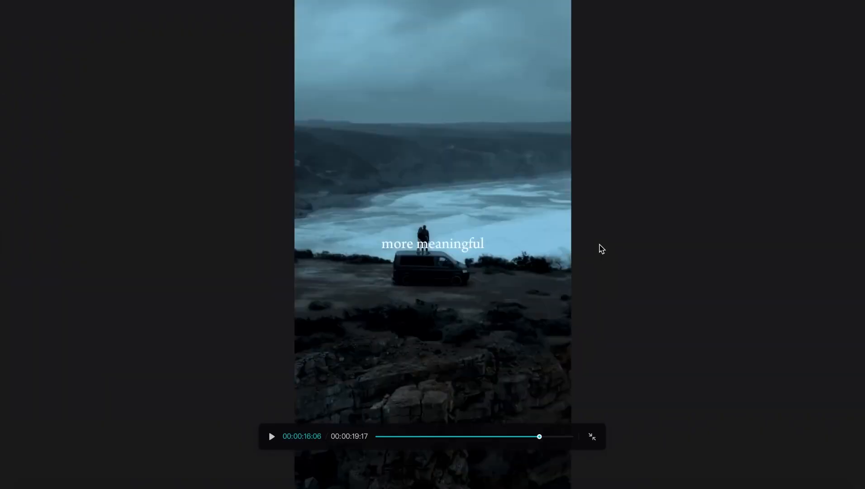
click(592, 436)
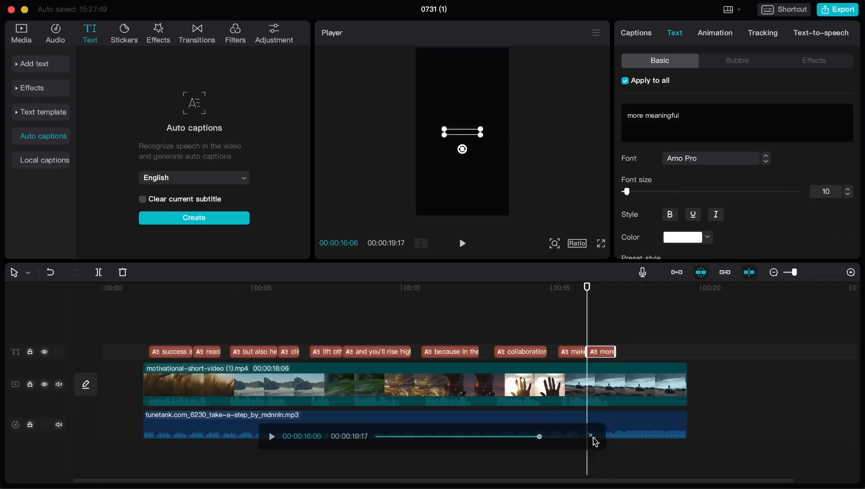
Step: Enable a shadow on all captions and review its color, opacity, blurriness, distance and angle settings
scroll(792, 220, down, 10)
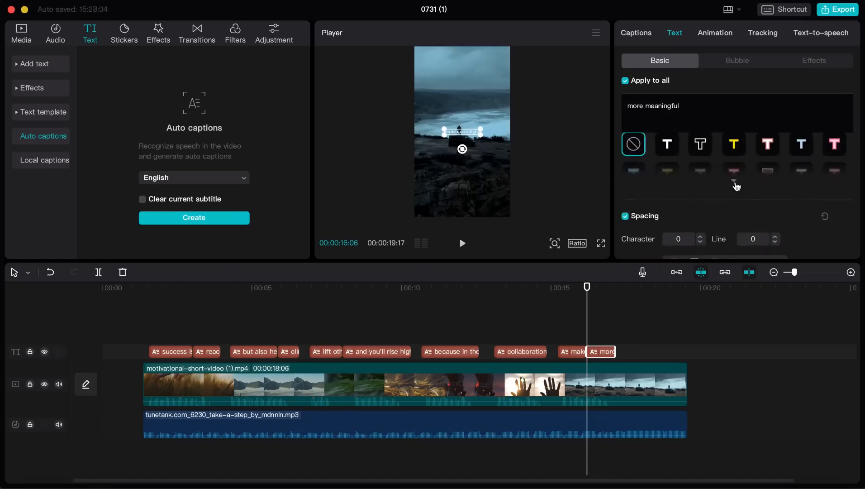
scroll(726, 203, down, 5)
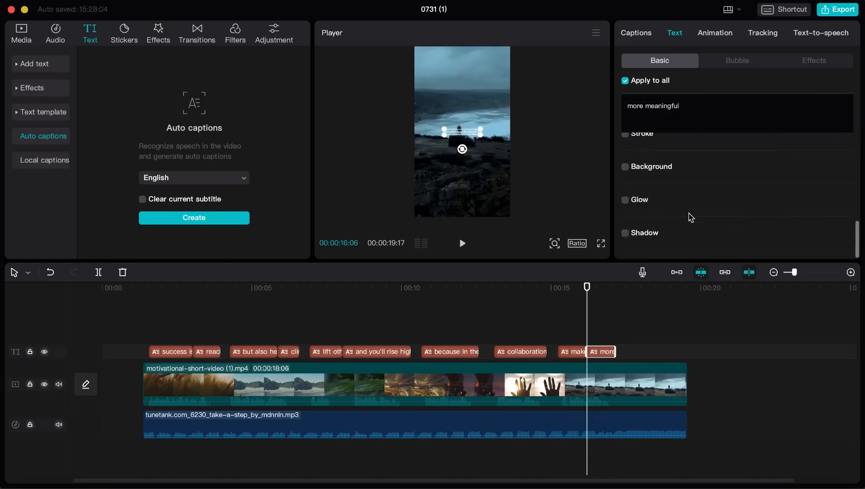
click(625, 233)
scroll(666, 233, down, 3)
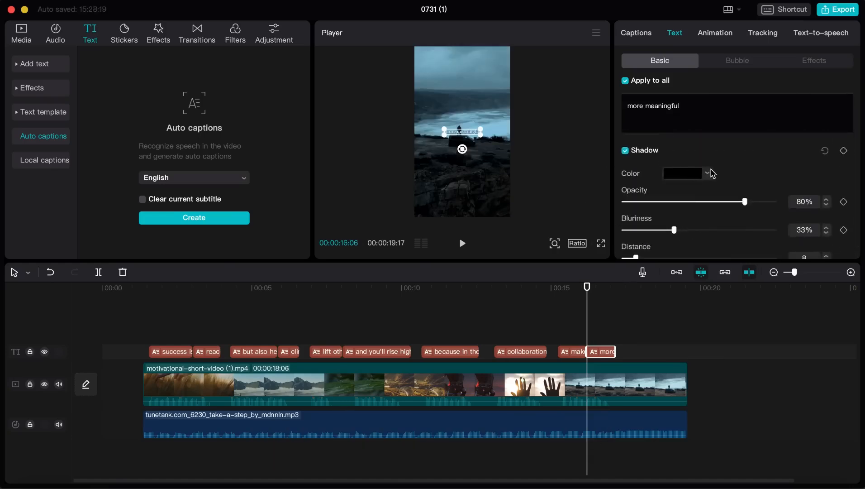
scroll(743, 176, down, 1)
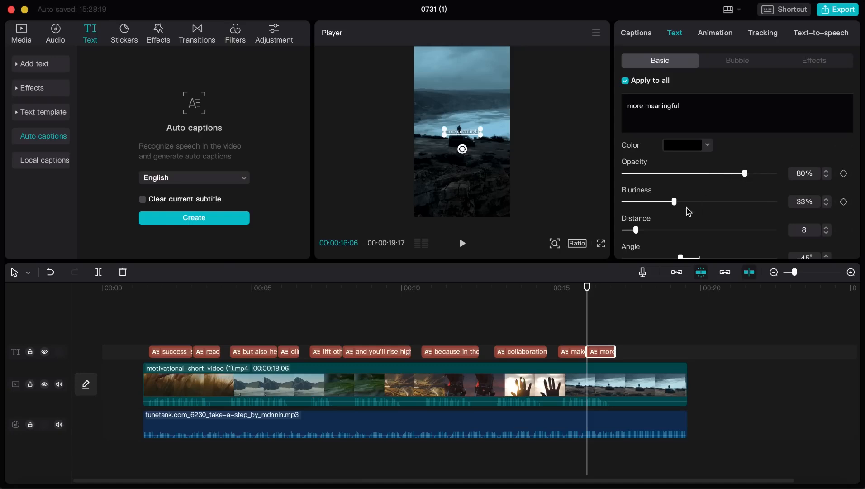
scroll(656, 210, down, 1)
scroll(638, 213, up, 1)
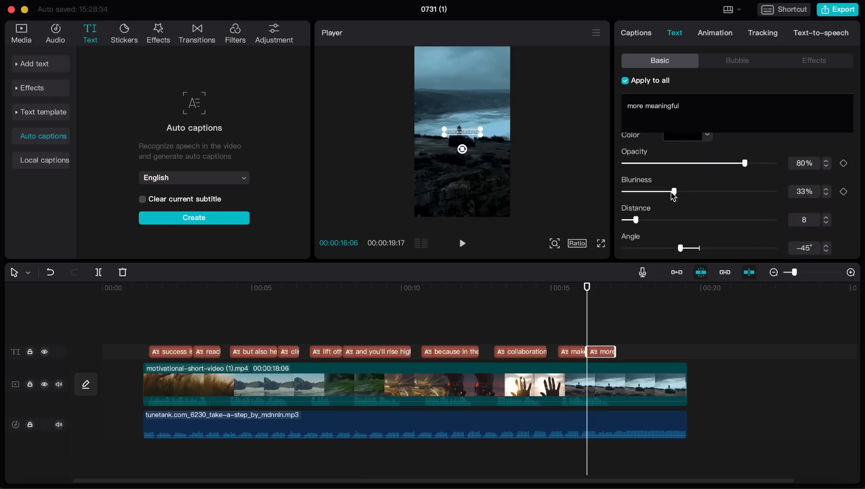
Step: Check the caption shadow in full screen and set its distance to 1
click(600, 244)
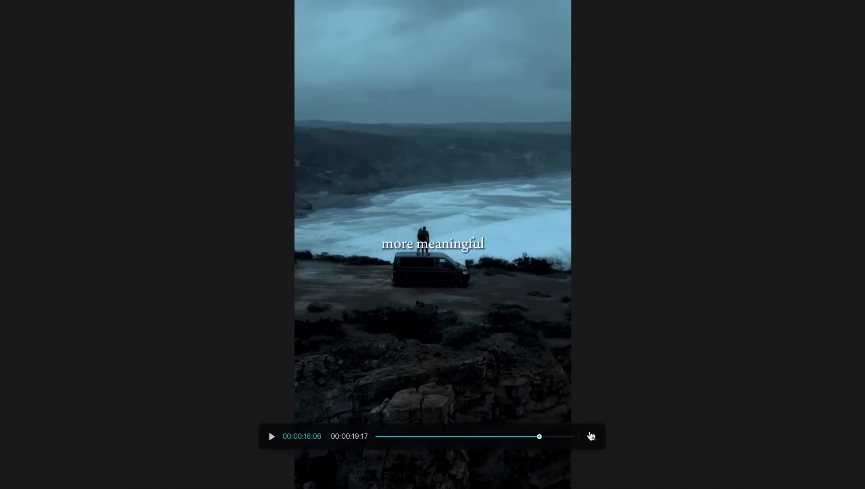
click(592, 436)
click(797, 217)
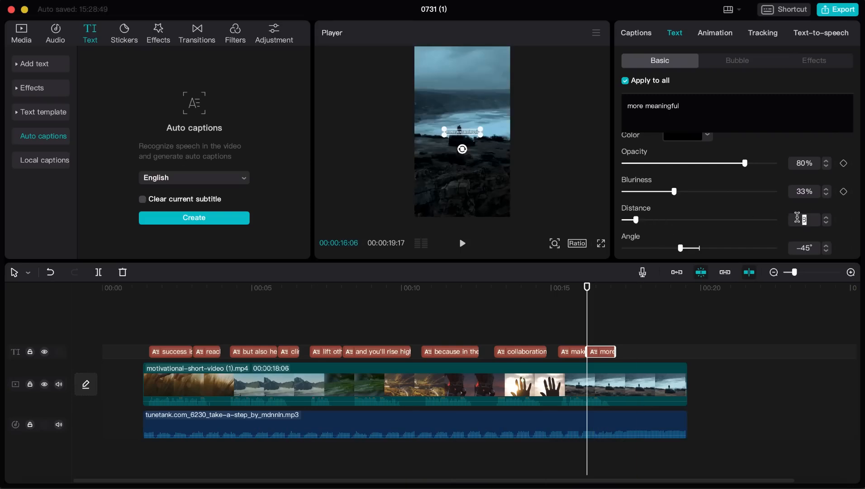
text(1)
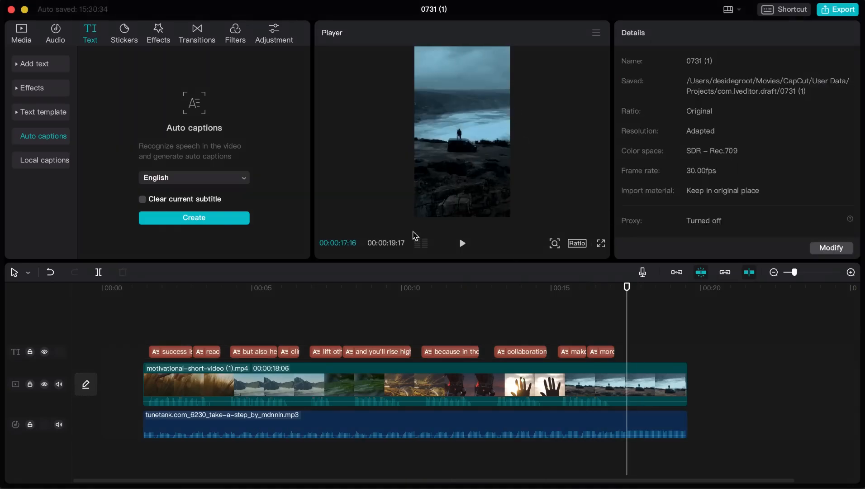
Step: Return the playhead to the start of the clips and play the captioned video in full screen
drag(626, 287, 140, 314)
click(601, 244)
click(271, 436)
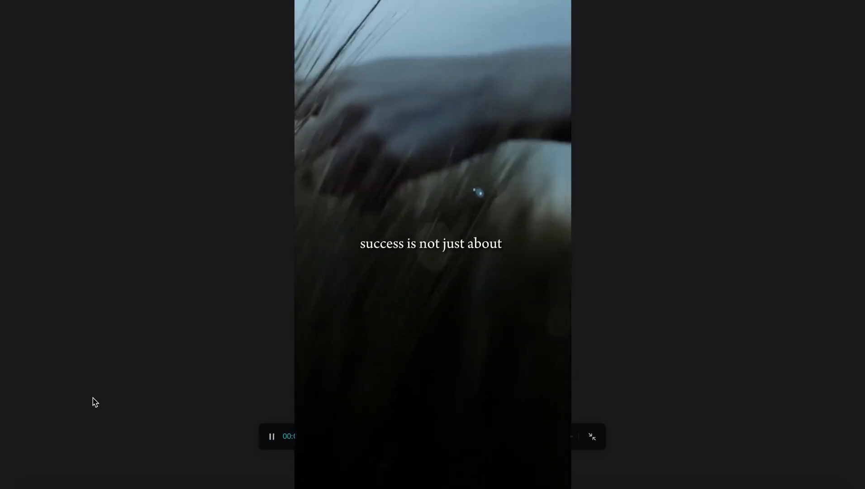